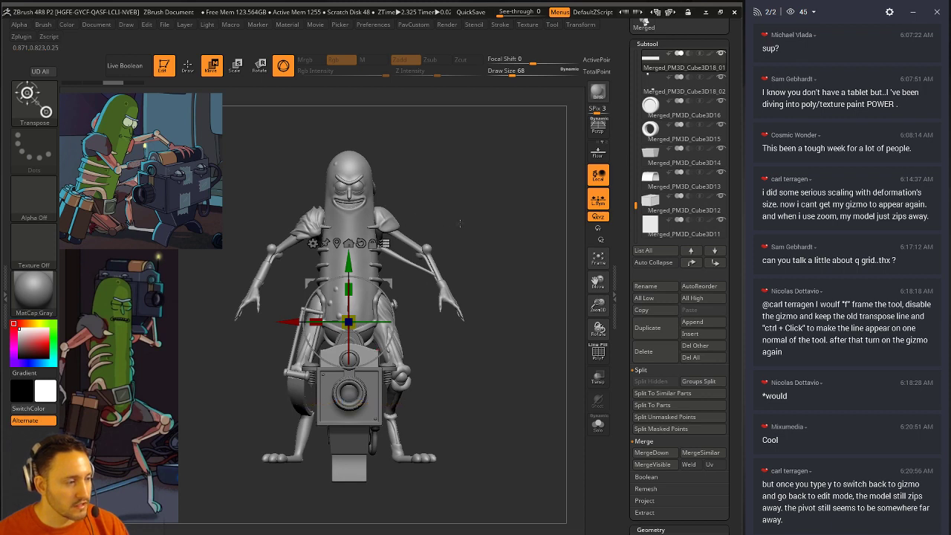
# Step: Mask the pickle character's body, arms and legs, leaving only the box machine in front of the legs unmasked
pyautogui.moveTo(267, 295)
pyautogui.keyDown('ctrl'); pyautogui.keyDown('shift'); pyautogui.mouseDown()
pyautogui.moveTo(382, 517)
pyautogui.moveTo(401, 517)
pyautogui.mouseUp(); pyautogui.keyUp('shift'); pyautogui.keyUp('ctrl')
pyautogui.moveTo(525, 150)
pyautogui.keyDown('ctrl'); pyautogui.keyDown('shift'); pyautogui.mouseDown()
pyautogui.moveTo(422, 195)
pyautogui.moveTo(251, 309)
pyautogui.mouseUp(); pyautogui.keyUp('shift'); pyautogui.keyUp('ctrl')
pyautogui.keyDown('ctrl'); pyautogui.keyDown('alt'); pyautogui.keyDown('shift'); pyautogui.moveTo(467, 350); pyautogui.dragTo(385, 493); pyautogui.keyUp('shift'); pyautogui.keyUp('alt'); pyautogui.keyUp('ctrl')
pyautogui.keyDown('ctrl'); pyautogui.keyDown('alt'); pyautogui.keyDown('shift'); pyautogui.moveTo(212, 359); pyautogui.dragTo(281, 463); pyautogui.keyUp('shift'); pyautogui.keyUp('alt'); pyautogui.keyUp('ctrl')
pyautogui.keyDown('ctrl'); pyautogui.keyDown('alt'); pyautogui.keyDown('shift'); pyautogui.moveTo(434, 405); pyautogui.dragTo(385, 455); pyautogui.keyUp('shift'); pyautogui.keyUp('alt'); pyautogui.keyUp('ctrl')
# Step: Move the unmasked box machine up beside the pickle's head so it sits above the shoulder
pyautogui.moveTo(527, 374); pyautogui.dragTo(408, 312)
pyautogui.moveTo(390, 272); pyautogui.dragTo(521, 282)
pyautogui.keyDown('alt'); pyautogui.moveTo(508, 233); pyautogui.dragTo(518, 354); pyautogui.keyUp('alt')
pyautogui.moveTo(399, 189); pyautogui.dragTo(441, 165)
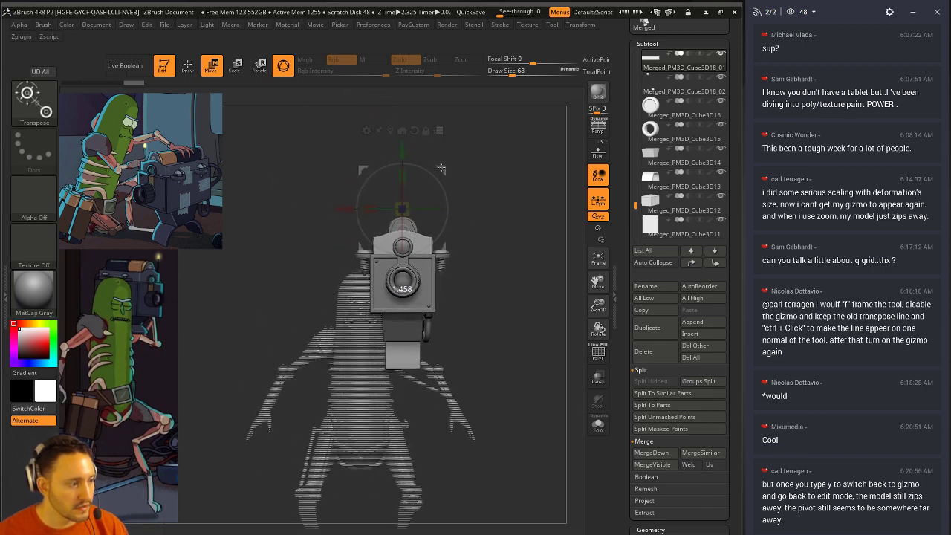
pyautogui.moveTo(483, 242)
pyautogui.mouseDown()
pyautogui.moveTo(511, 235)
pyautogui.moveTo(485, 240)
pyautogui.mouseUp()
pyautogui.moveTo(345, 212); pyautogui.dragTo(352, 213)
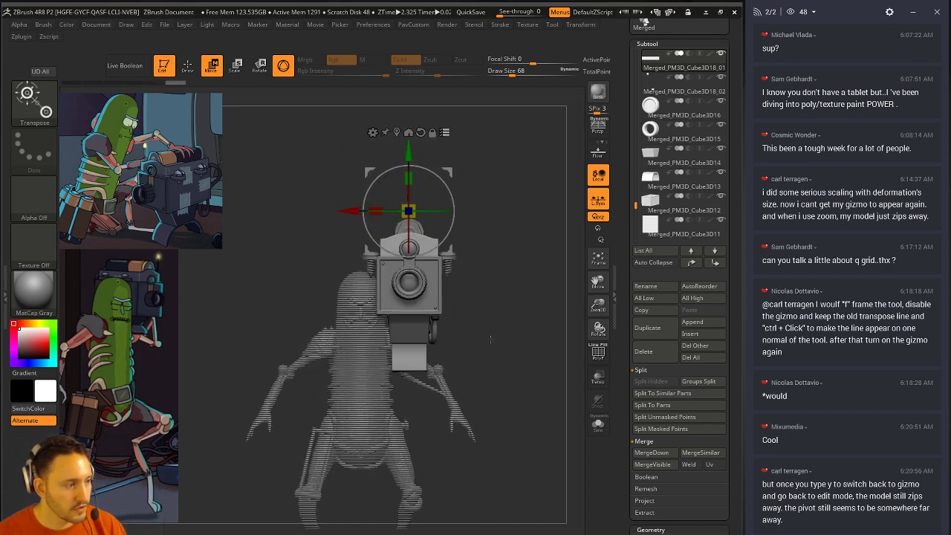
pyautogui.keyDown('alt'); pyautogui.moveTo(491, 340); pyautogui.dragTo(513, 255); pyautogui.keyUp('alt')
pyautogui.keyDown('alt'); pyautogui.moveTo(466, 138); pyautogui.dragTo(467, 202); pyautogui.keyUp('alt')
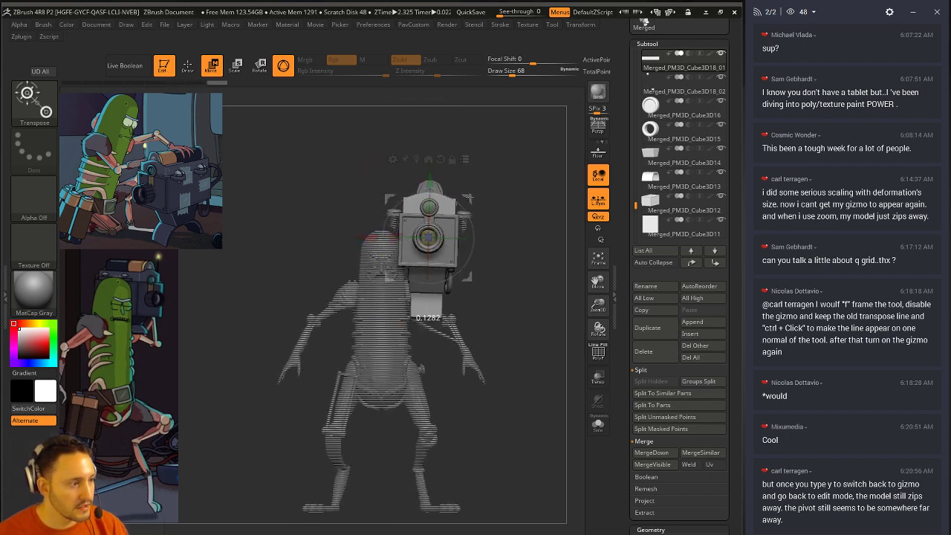
pyautogui.moveTo(428, 176); pyautogui.dragTo(428, 179)
# Step: Leave only the arm beneath the box machine unmasked and try to repose it
pyautogui.moveTo(489, 255)
pyautogui.mouseDown()
pyautogui.moveTo(537, 256)
pyautogui.moveTo(513, 265)
pyautogui.moveTo(508, 229)
pyautogui.moveTo(513, 239)
pyautogui.moveTo(433, 355)
pyautogui.mouseUp()
pyautogui.hotkey('ctrl', 'shift')
pyautogui.moveTo(459, 257)
pyautogui.keyDown('alt'); pyautogui.mouseDown()
pyautogui.moveTo(457, 292)
pyautogui.moveTo(532, 294)
pyautogui.moveTo(507, 296)
pyautogui.mouseUp(); pyautogui.keyUp('alt')
pyautogui.keyDown('ctrl'); pyautogui.keyDown('shift'); pyautogui.click(457, 292); pyautogui.keyUp('shift'); pyautogui.keyUp('ctrl')
pyautogui.keyDown('alt'); pyautogui.moveTo(453, 171); pyautogui.dragTo(438, 239); pyautogui.keyUp('alt')
pyautogui.moveTo(505, 256)
pyautogui.keyDown('shift'); pyautogui.mouseDown()
pyautogui.moveTo(452, 257)
pyautogui.moveTo(429, 234)
pyautogui.moveTo(494, 262)
pyautogui.mouseUp(); pyautogui.keyUp('shift')
pyautogui.moveTo(389, 258); pyautogui.dragTo(391, 229)
pyautogui.hotkey('ctrl', 'z')
# Step: Adjust the mask around the opposite forearm and try again to rotate the arm under the box machine
pyautogui.hotkey('ctrl', 'shift')
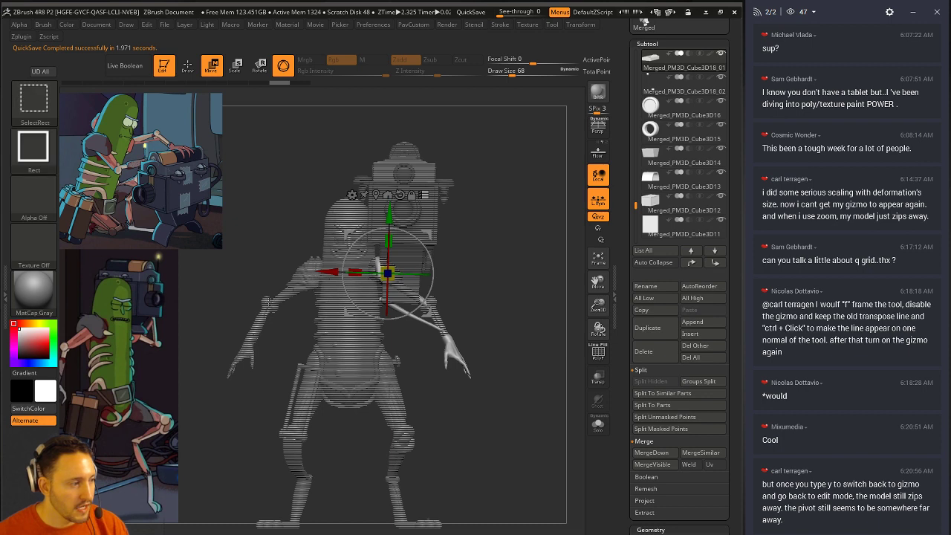
pyautogui.keyDown('ctrl'); pyautogui.moveTo(220, 269); pyautogui.dragTo(285, 421); pyautogui.keyUp('ctrl')
pyautogui.moveTo(499, 288); pyautogui.dragTo(553, 289)
pyautogui.moveTo(431, 256); pyautogui.dragTo(409, 231)
pyautogui.hotkey('ctrl', 'z')
pyautogui.moveTo(508, 300); pyautogui.dragTo(457, 298)
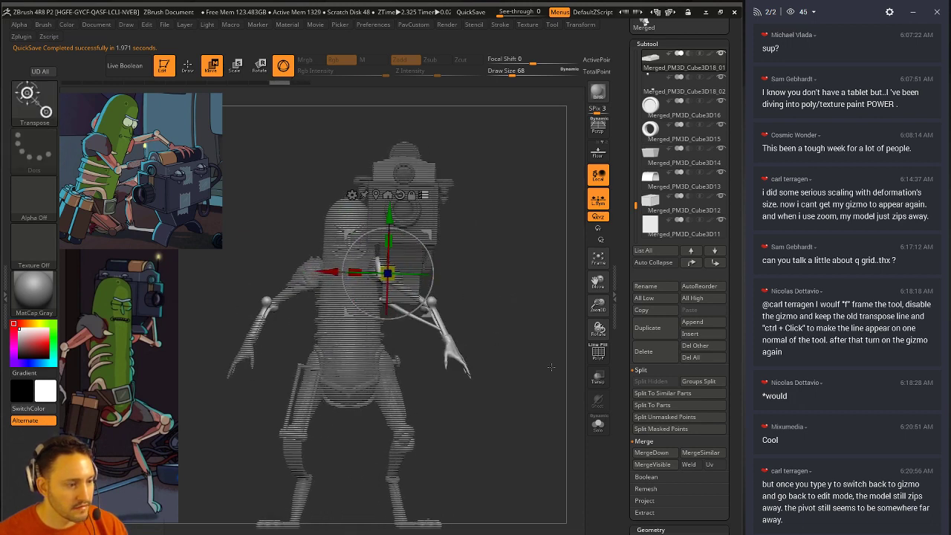
# Step: Select the elbow ball subtool, mask the opposite forearm, and try to swing the arm under the box machine upward
pyautogui.keyDown('alt'); pyautogui.click(429, 306); pyautogui.keyUp('alt')
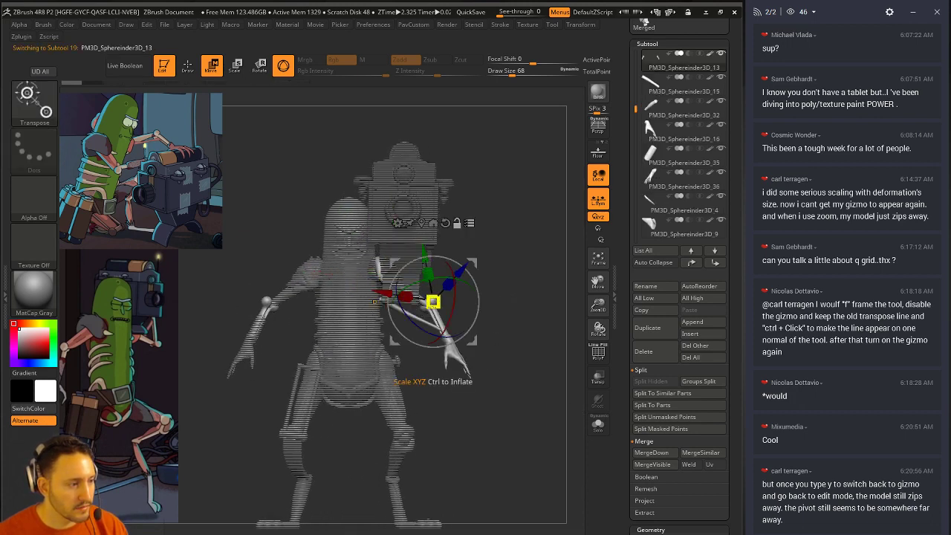
pyautogui.keyDown('ctrl'); pyautogui.moveTo(227, 281); pyautogui.dragTo(301, 410); pyautogui.keyUp('ctrl')
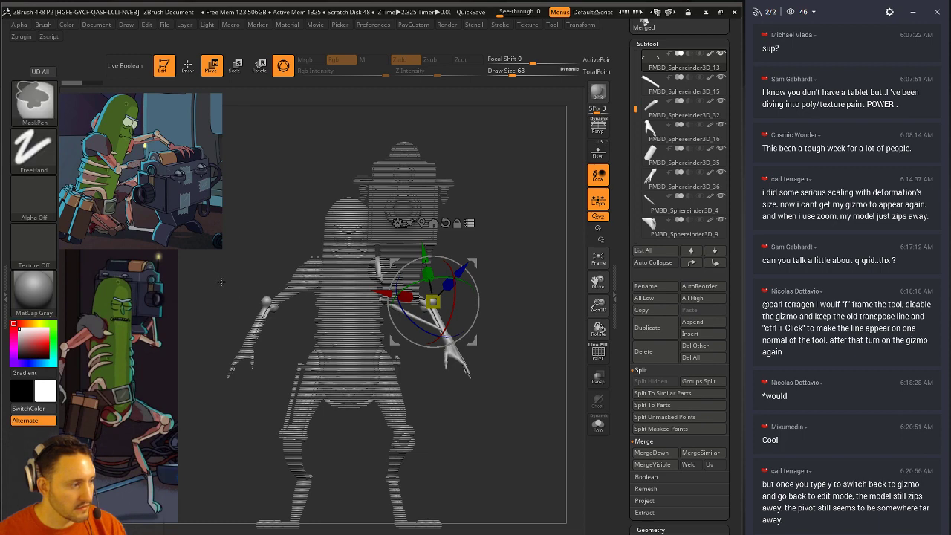
pyautogui.keyDown('ctrl'); pyautogui.moveTo(223, 285); pyautogui.dragTo(309, 414); pyautogui.keyUp('ctrl')
pyautogui.moveTo(452, 299); pyautogui.dragTo(437, 176)
pyautogui.moveTo(513, 215); pyautogui.dragTo(427, 223)
pyautogui.moveTo(476, 262); pyautogui.dragTo(523, 207)
pyautogui.keyDown('shift'); pyautogui.moveTo(315, 275); pyautogui.dragTo(355, 284); pyautogui.keyUp('shift')
pyautogui.keyDown('alt'); pyautogui.moveTo(520, 350); pyautogui.dragTo(479, 335); pyautogui.keyUp('alt')
pyautogui.hotkey('ctrl', 'z')
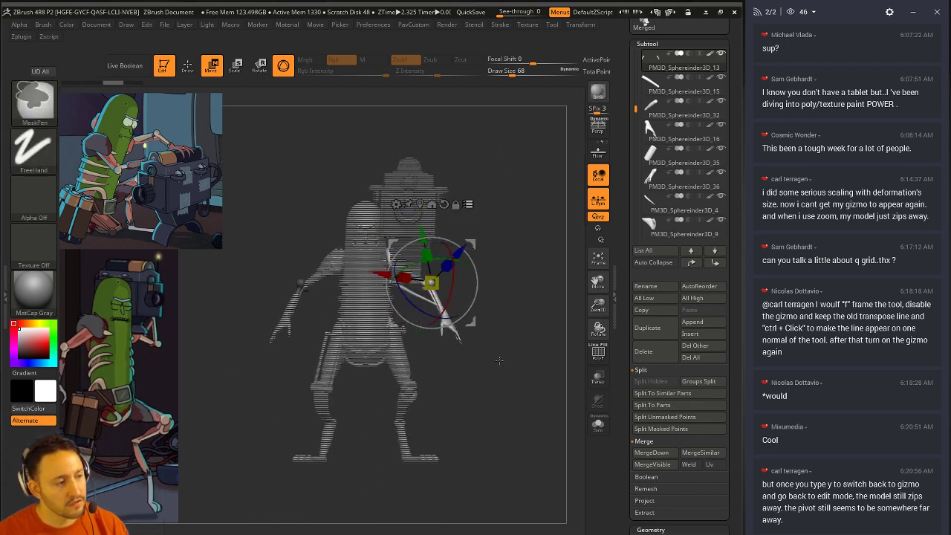
# Step: Clear the mask from the character, return to Draw mode and quick-save the project
pyautogui.keyDown('ctrl'); pyautogui.keyDown('shift'); pyautogui.moveTo(525, 251); pyautogui.dragTo(546, 280); pyautogui.keyUp('shift'); pyautogui.keyUp('ctrl')
pyautogui.keyDown('alt'); pyautogui.moveTo(549, 279); pyautogui.dragTo(541, 295); pyautogui.keyUp('alt')
pyautogui.press('q')
pyautogui.click(533, 28)
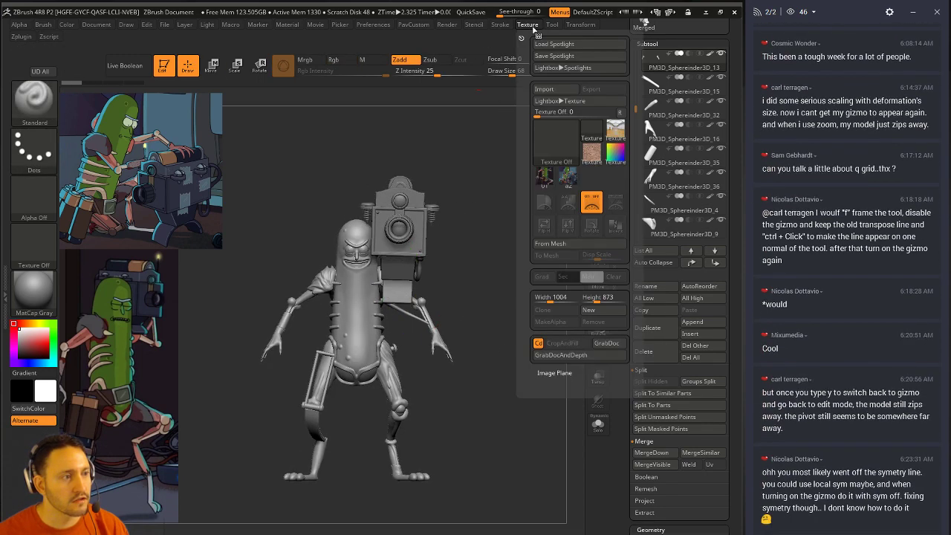
pyautogui.moveTo(447, 27)
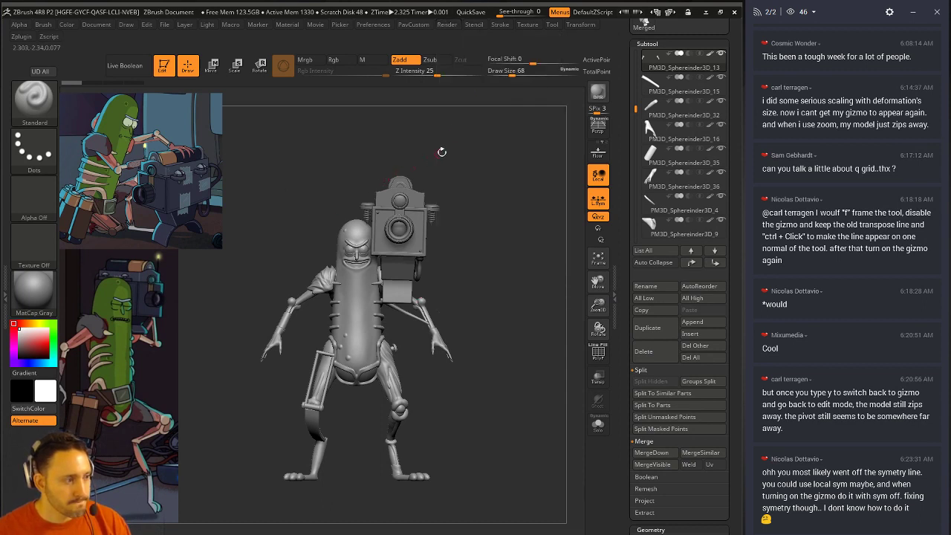
pyautogui.click(471, 12)
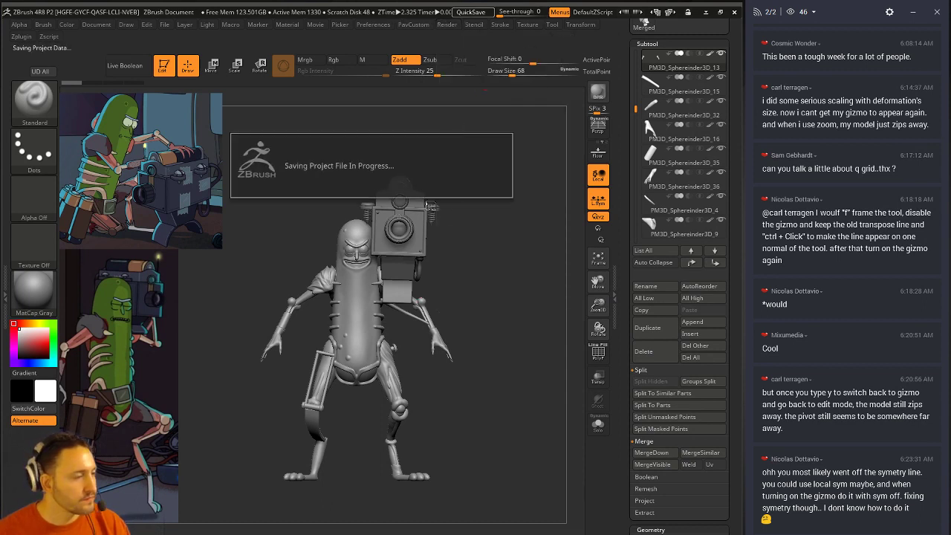
# Step: Hide the reference images overlaid on the canvas
pyautogui.press('shift')
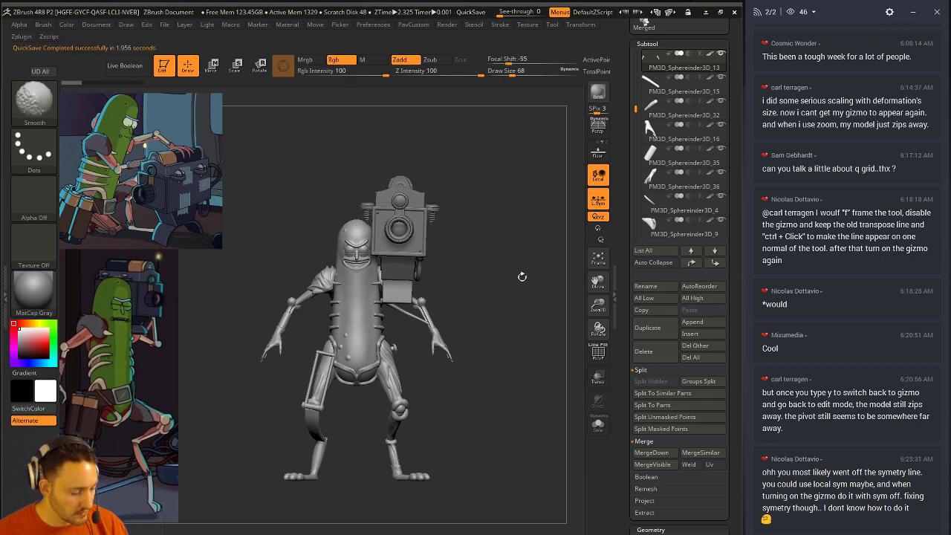
pyautogui.hotkey('shift', 'z')
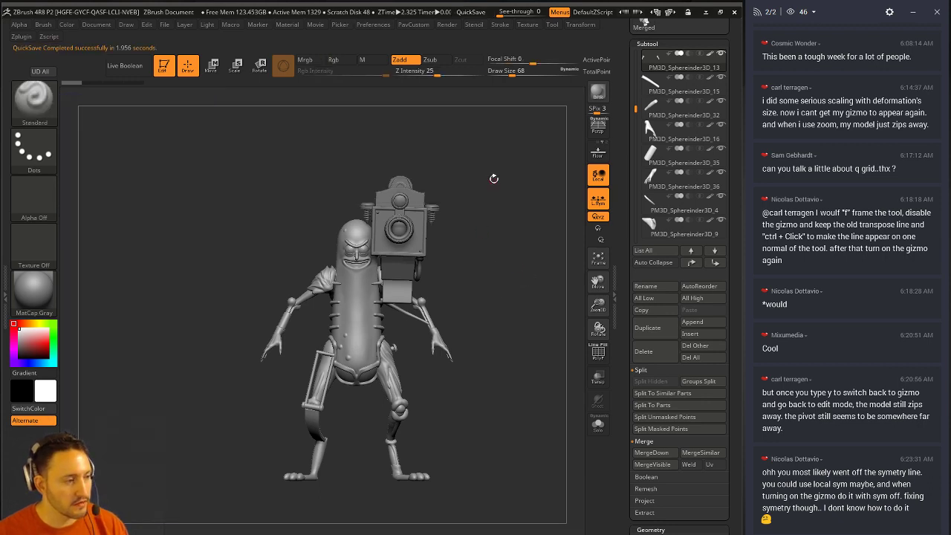
pyautogui.keyDown('alt'); pyautogui.moveTo(494, 177); pyautogui.dragTo(479, 186); pyautogui.keyUp('alt')
# Step: Clear the masks from all subtools with Clean Tool Master
pyautogui.moveTo(623, 106); pyautogui.dragTo(619, 244)
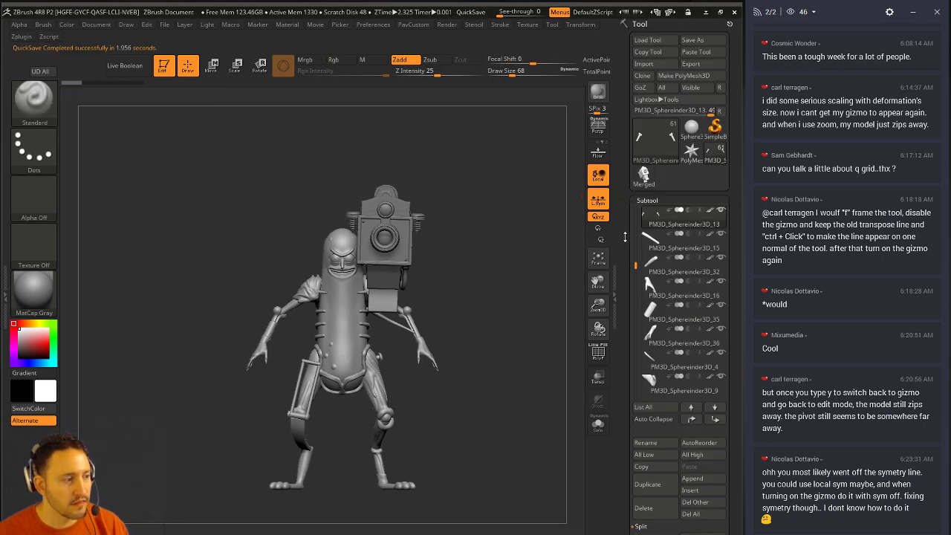
pyautogui.click(5, 108)
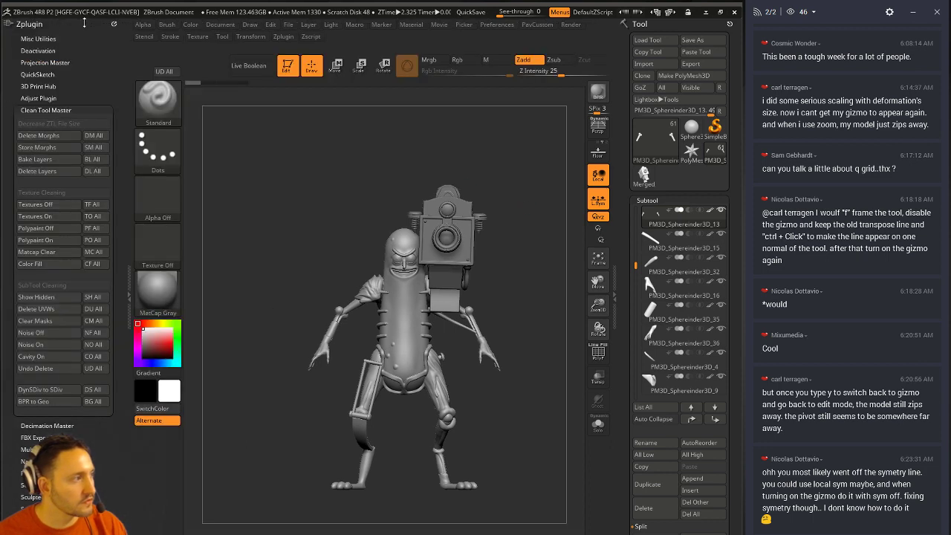
pyautogui.click(51, 109)
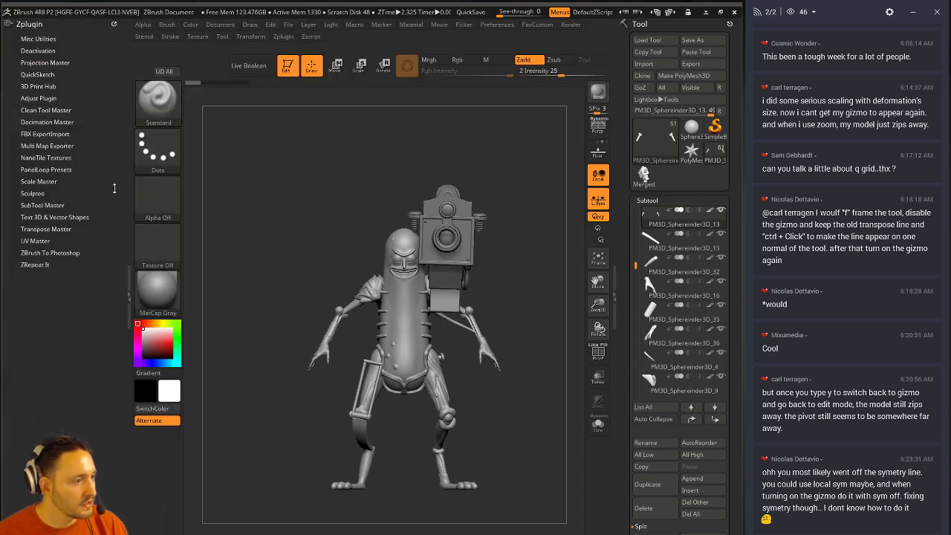
pyautogui.press('shift')
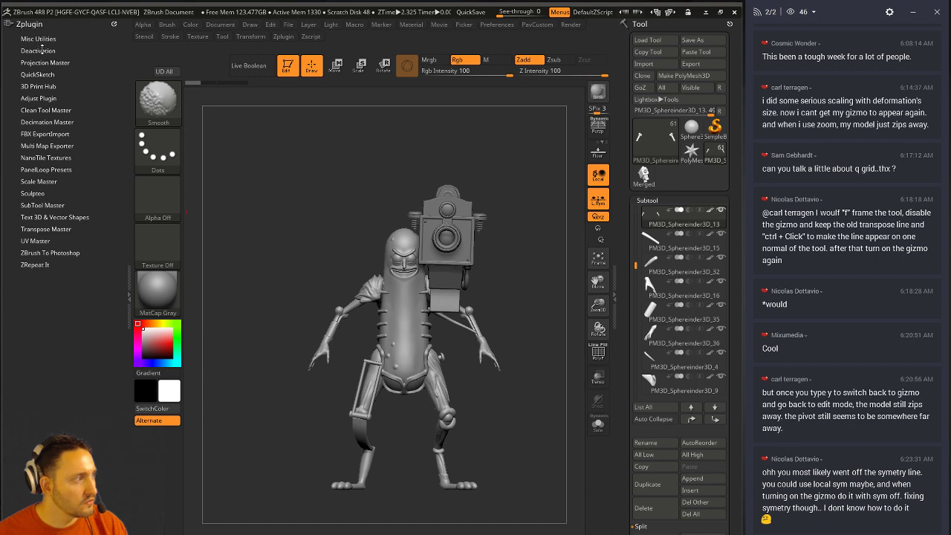
pyautogui.click(34, 110)
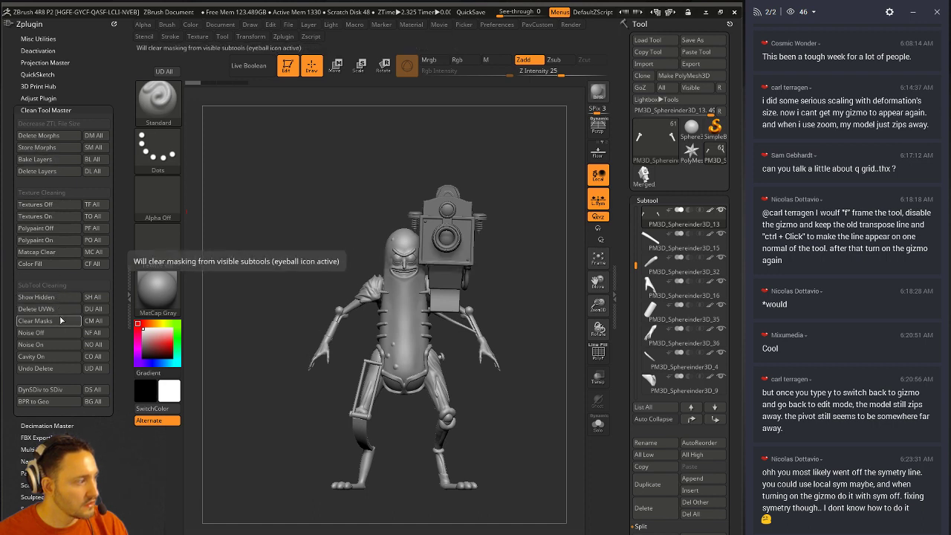
pyautogui.click(95, 323)
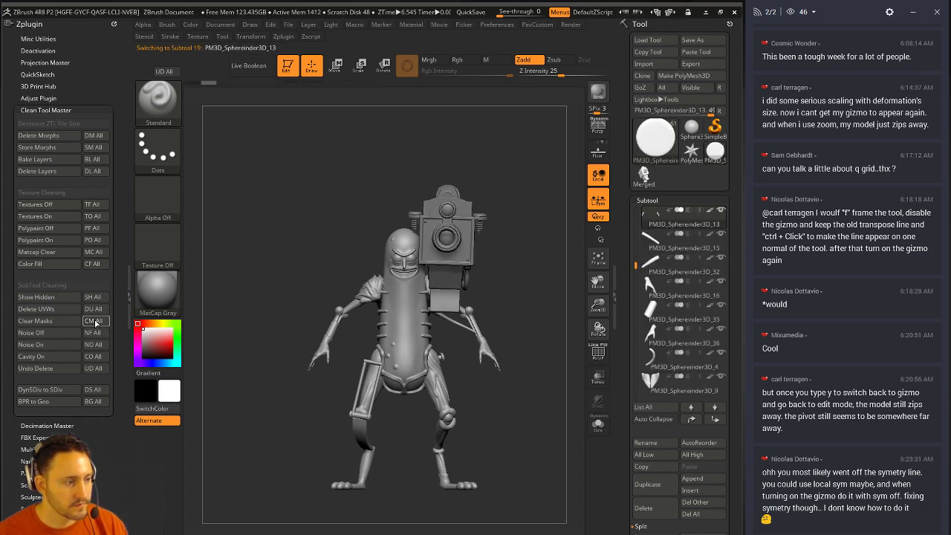
# Step: Create a combined low-resolution TPoseMesh of the whole character with Transpose Master
pyautogui.click(46, 110)
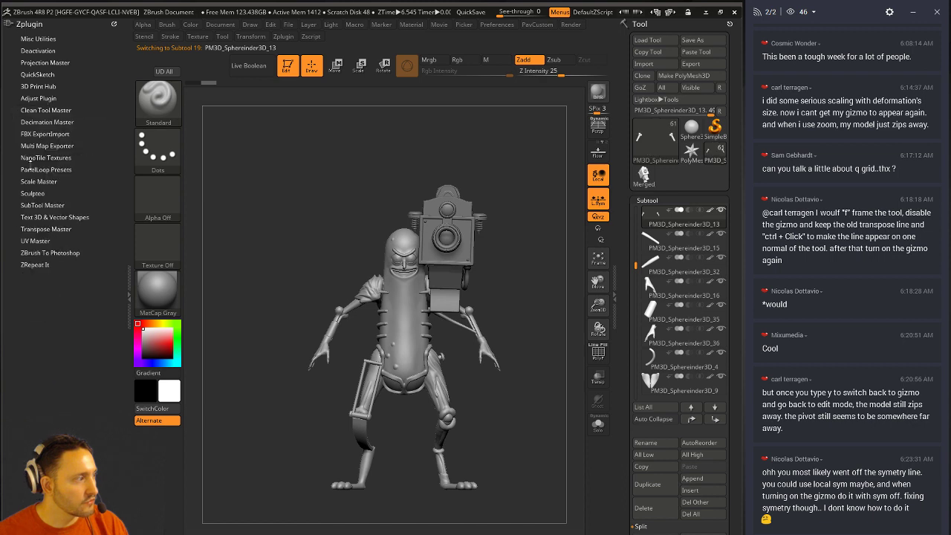
pyautogui.click(35, 229)
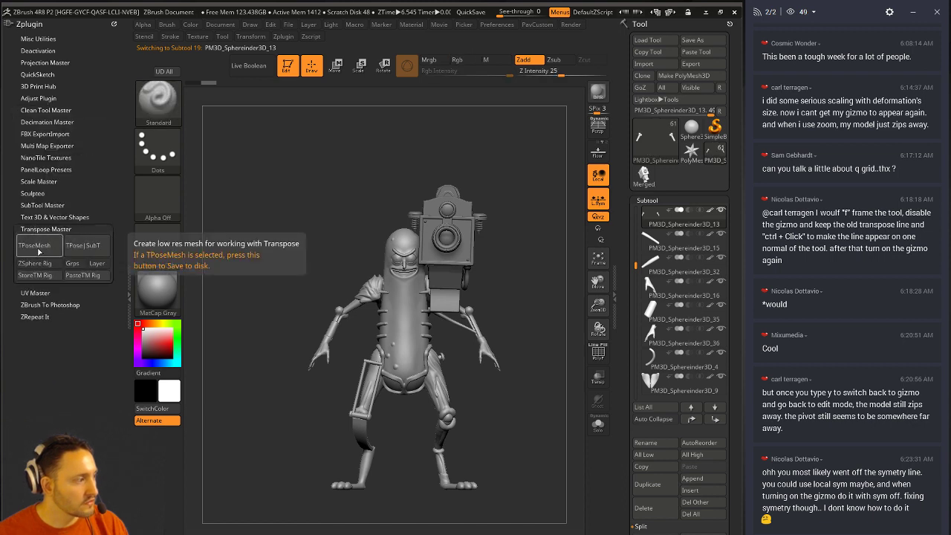
pyautogui.click(34, 254)
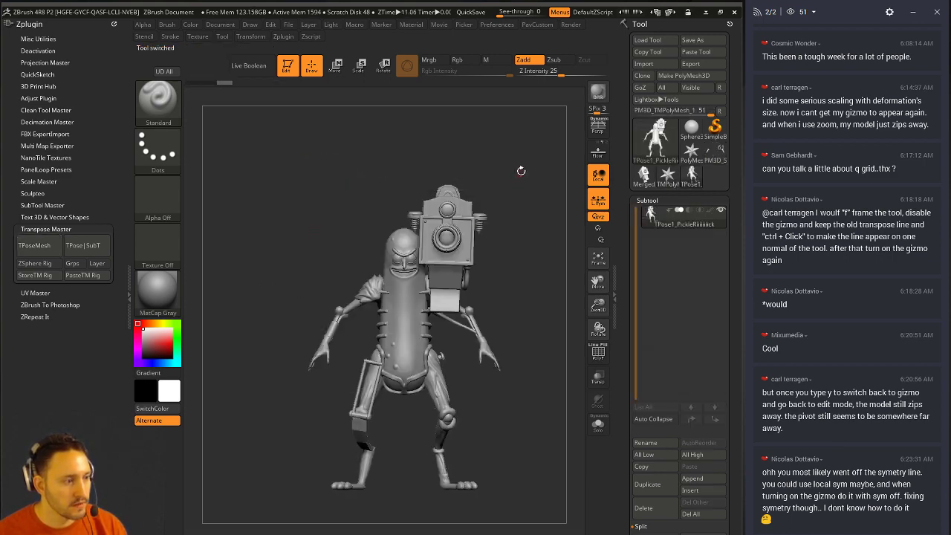
# Step: Examine the combined mesh's wireframe and polygroups from several angles with PolyFrame
pyautogui.moveTo(513, 169); pyautogui.dragTo(532, 249)
pyautogui.click(598, 355)
pyautogui.click(598, 356)
pyautogui.moveTo(549, 290)
pyautogui.keyDown('alt'); pyautogui.mouseDown()
pyautogui.moveTo(555, 269)
pyautogui.moveTo(557, 306)
pyautogui.moveTo(545, 314)
pyautogui.moveTo(565, 420)
pyautogui.moveTo(548, 305)
pyautogui.mouseUp(); pyautogui.keyUp('alt')
pyautogui.click(599, 356)
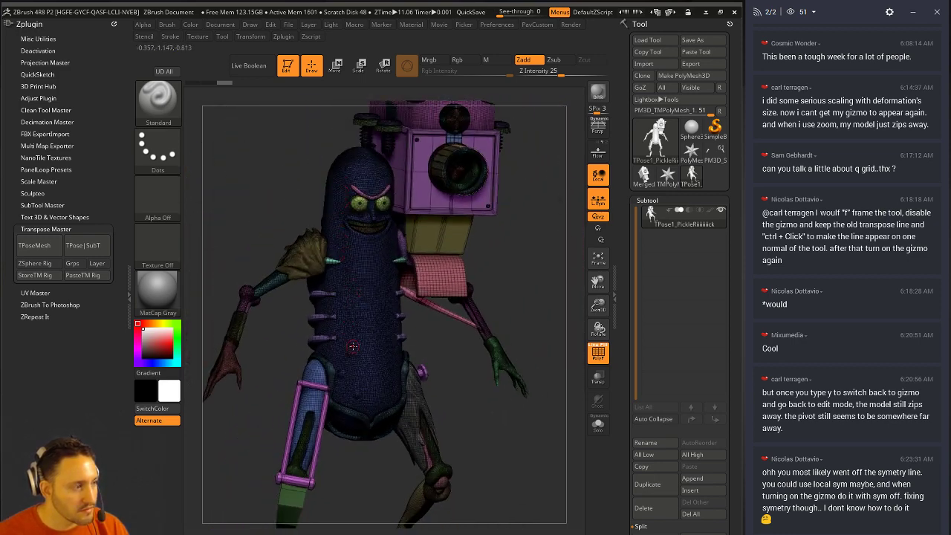
pyautogui.moveTo(495, 321); pyautogui.dragTo(324, 301)
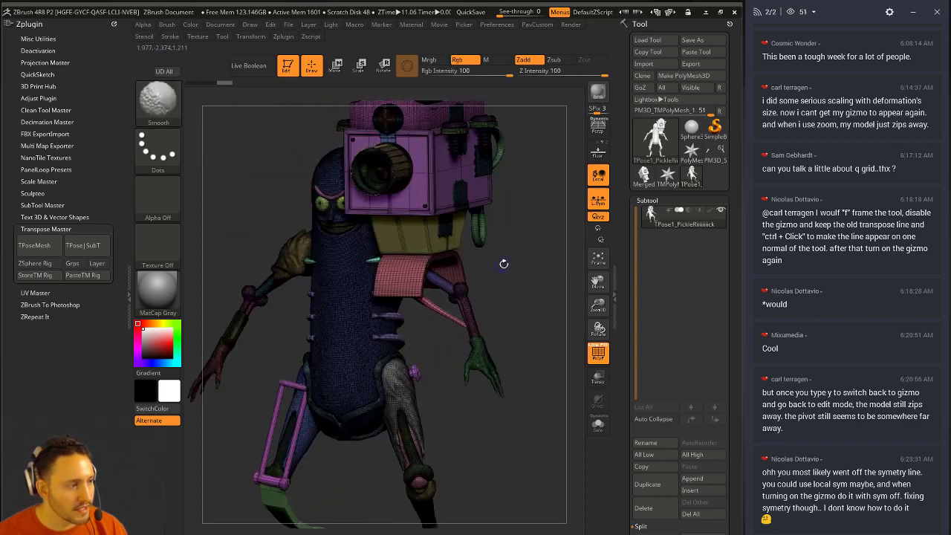
pyautogui.moveTo(505, 265); pyautogui.dragTo(558, 354)
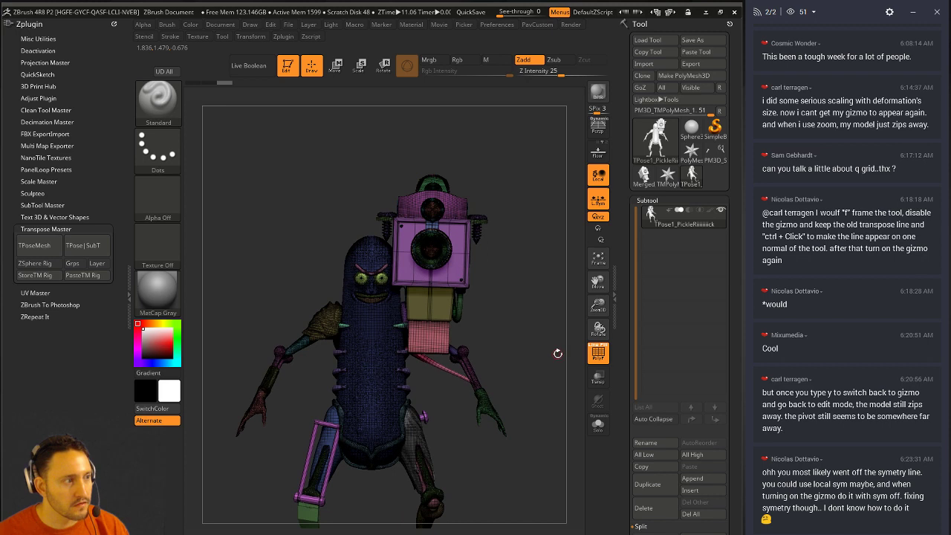
pyautogui.click(599, 353)
# Step: Isolate the complete arm beneath the box machine, hiding the flap and other attached machine parts
pyautogui.moveTo(490, 312); pyautogui.dragTo(458, 327)
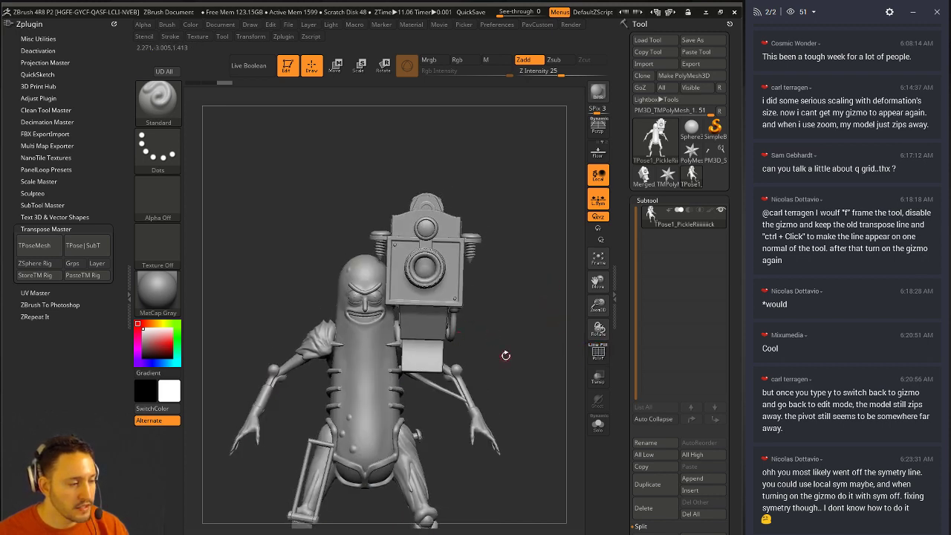
pyautogui.moveTo(513, 312)
pyautogui.keyDown('ctrl'); pyautogui.keyDown('shift'); pyautogui.mouseDown()
pyautogui.moveTo(431, 462)
pyautogui.moveTo(408, 447)
pyautogui.moveTo(407, 397)
pyautogui.mouseUp(); pyautogui.keyUp('shift'); pyautogui.keyUp('ctrl')
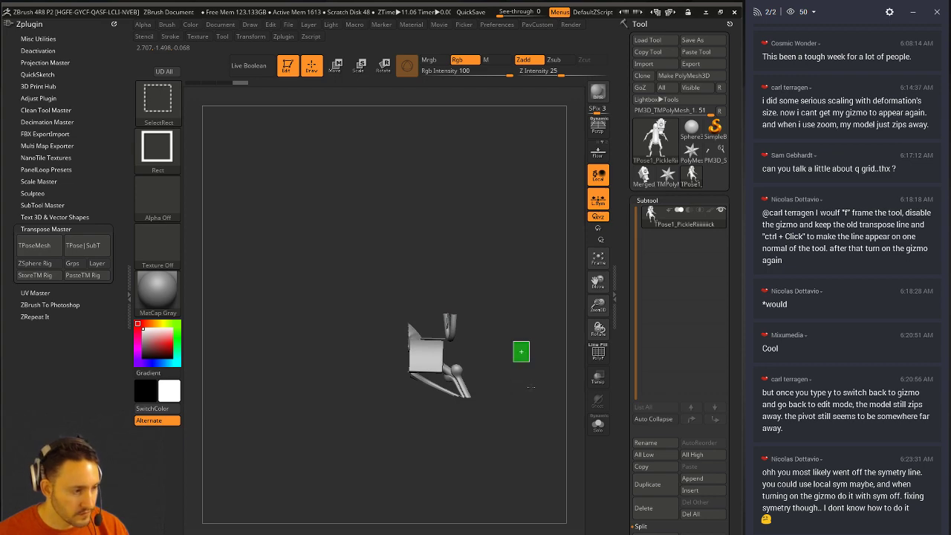
pyautogui.keyDown('ctrl'); pyautogui.keyDown('shift'); pyautogui.moveTo(538, 373); pyautogui.dragTo(449, 469); pyautogui.keyUp('shift'); pyautogui.keyUp('ctrl')
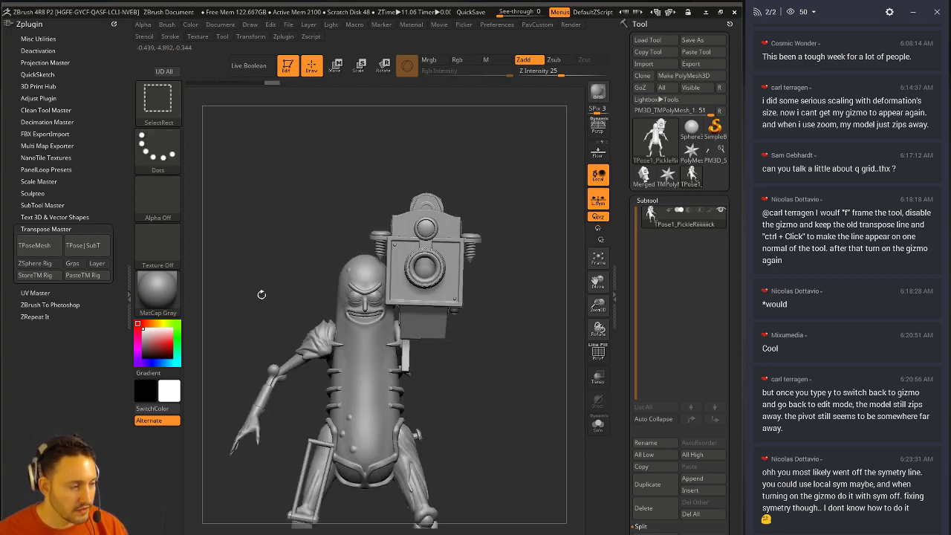
pyautogui.moveTo(541, 371)
pyautogui.mouseDown()
pyautogui.moveTo(458, 366)
pyautogui.moveTo(499, 375)
pyautogui.moveTo(542, 367)
pyautogui.mouseUp()
pyautogui.keyDown('ctrl'); pyautogui.keyDown('shift'); pyautogui.moveTo(503, 312); pyautogui.dragTo(539, 362); pyautogui.keyUp('shift'); pyautogui.keyUp('ctrl')
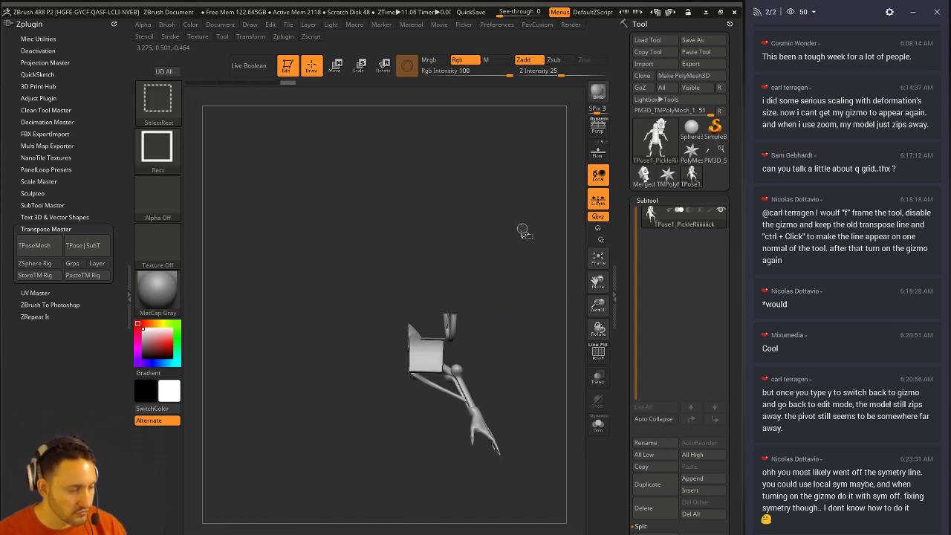
pyautogui.hotkey('ctrl', 'shift', 'a')
pyautogui.moveTo(480, 237); pyautogui.dragTo(450, 242)
pyautogui.keyDown('ctrl'); pyautogui.keyDown('shift'); pyautogui.click(441, 318); pyautogui.keyUp('shift'); pyautogui.keyUp('ctrl')
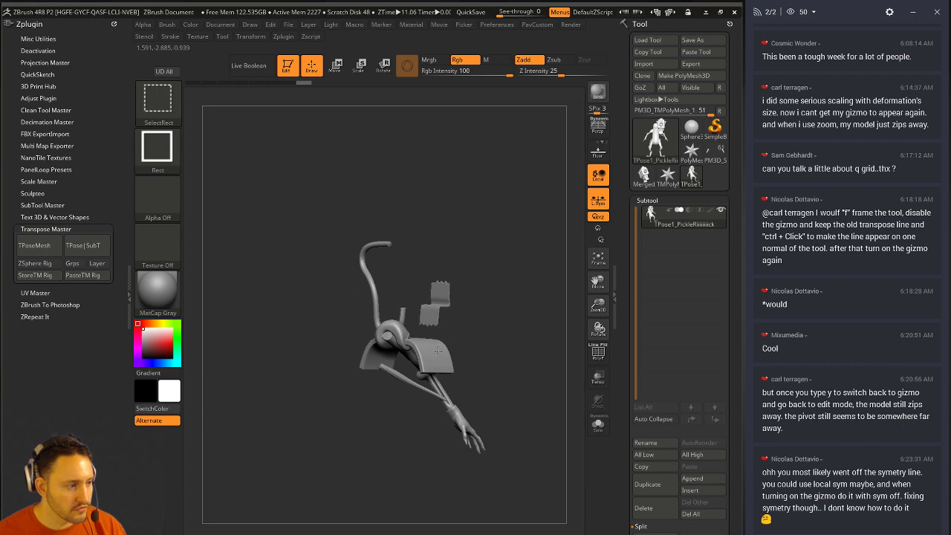
pyautogui.keyDown('ctrl'); pyautogui.keyDown('shift'); pyautogui.click(439, 342); pyautogui.keyUp('shift'); pyautogui.keyUp('ctrl')
# Step: Mask the isolated arm, show the whole character again and invert the mask so only that arm is editable
pyautogui.moveTo(481, 312); pyautogui.dragTo(444, 312)
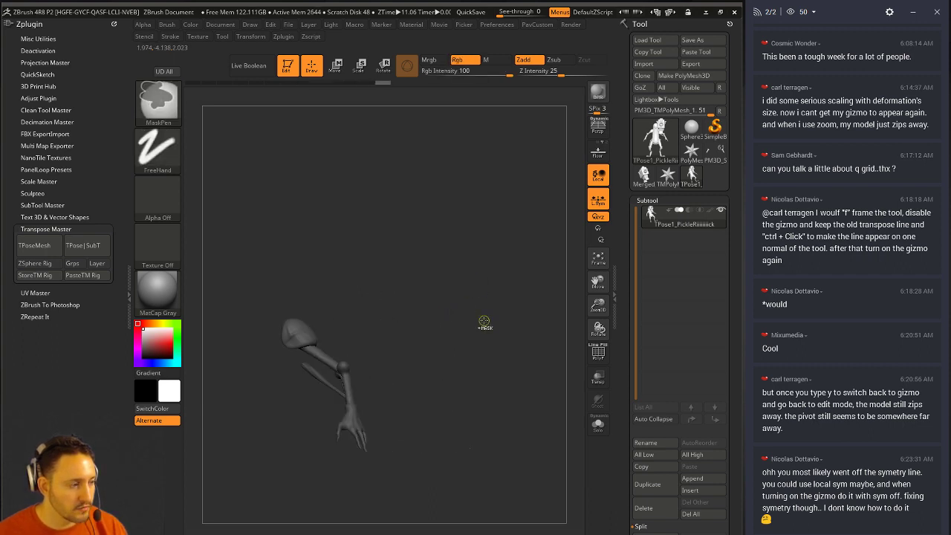
pyautogui.keyDown('ctrl'); pyautogui.keyDown('shift'); pyautogui.click(483, 307); pyautogui.keyUp('shift'); pyautogui.keyUp('ctrl')
pyautogui.keyDown('ctrl'); pyautogui.click(477, 273); pyautogui.keyUp('ctrl')
pyautogui.moveTo(477, 273); pyautogui.dragTo(514, 304)
# Step: Place the Move gizmo at the unmasked arm's shoulder and rotate the arm upward beside the box machine
pyautogui.press('w')
pyautogui.keyDown('alt'); pyautogui.moveTo(391, 384); pyautogui.dragTo(428, 263); pyautogui.keyUp('alt')
pyautogui.moveTo(513, 286); pyautogui.dragTo(432, 265)
pyautogui.moveTo(508, 296); pyautogui.dragTo(568, 301)
pyautogui.moveTo(396, 288); pyautogui.dragTo(543, 297)
pyautogui.moveTo(436, 300); pyautogui.dragTo(439, 284)
pyautogui.moveTo(531, 291); pyautogui.dragTo(441, 291)
pyautogui.moveTo(505, 308); pyautogui.dragTo(574, 313)
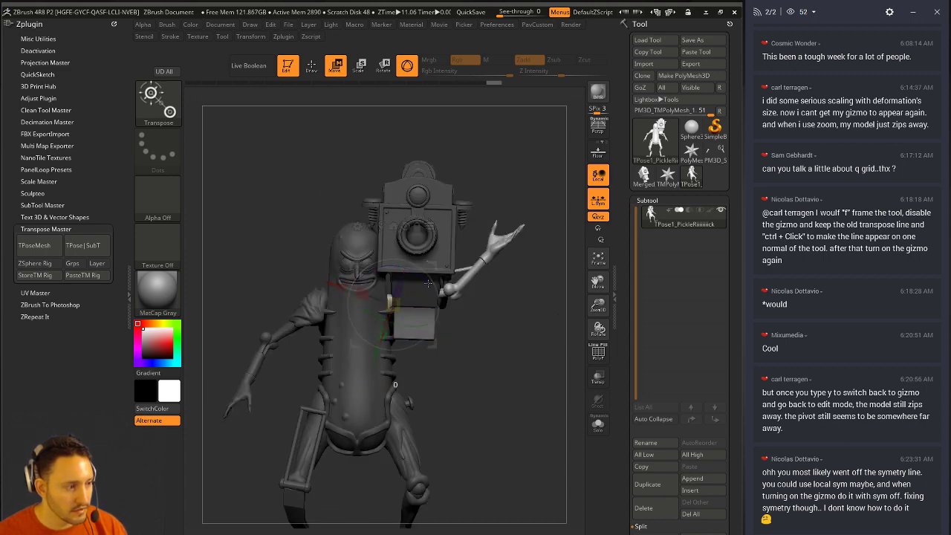
# Step: Fine-tune the raised arm's rotation so it reaches outward below the box machine, and return to Draw mode
pyautogui.moveTo(428, 286)
pyautogui.mouseDown()
pyautogui.moveTo(434, 299)
pyautogui.moveTo(435, 268)
pyautogui.mouseUp()
pyautogui.moveTo(480, 293); pyautogui.dragTo(442, 300)
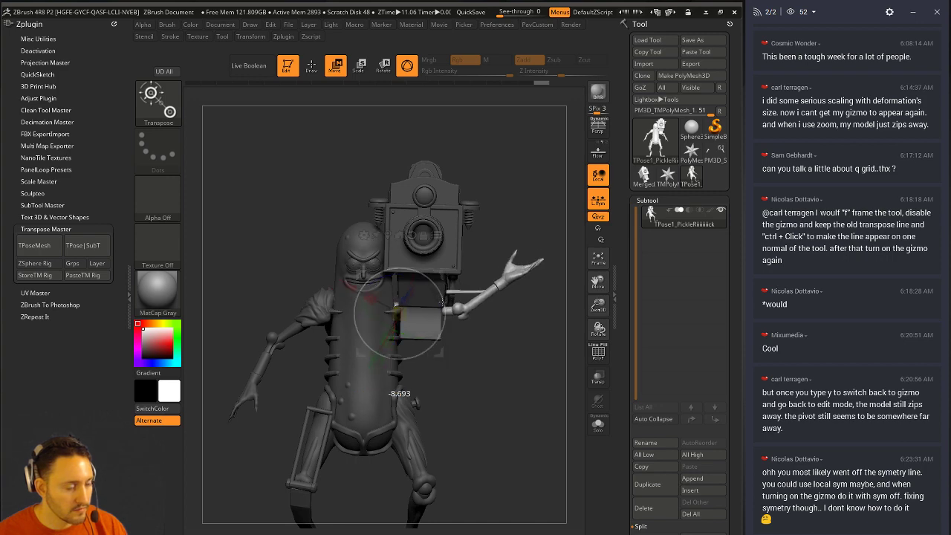
pyautogui.moveTo(491, 335); pyautogui.dragTo(502, 309)
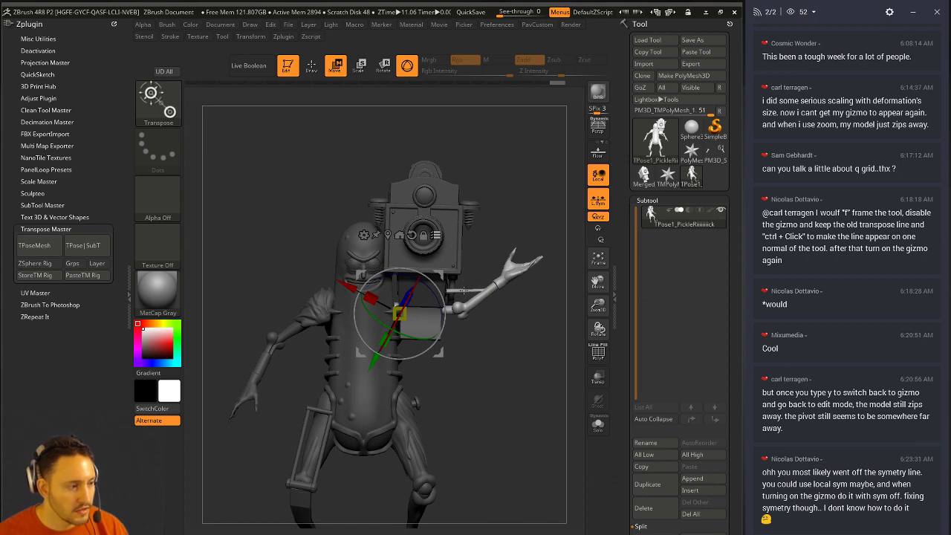
pyautogui.press('q')
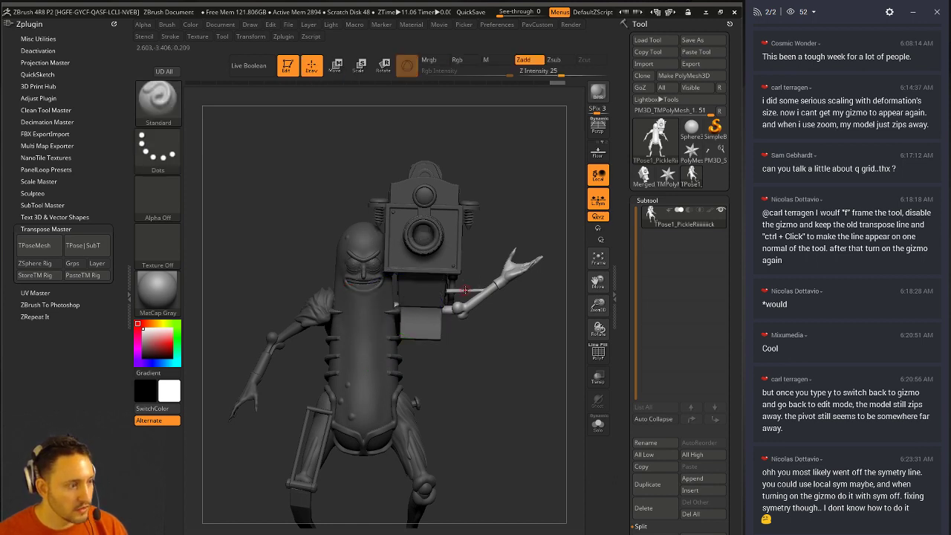
# Step: Clear the mask from the character and choose the SelectLasso brush for isolating parts
pyautogui.press('w')
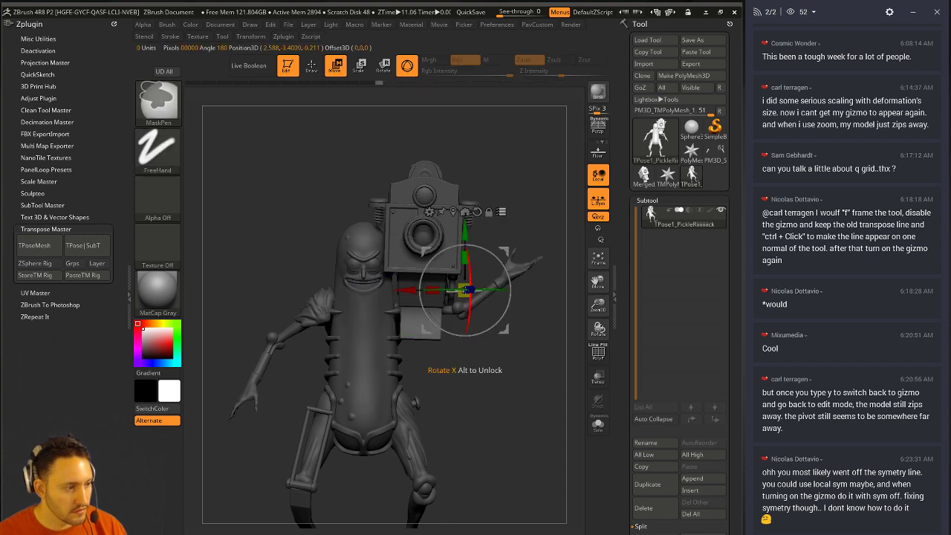
pyautogui.press('ctrl')
pyautogui.keyDown('ctrl'); pyautogui.click(535, 296); pyautogui.keyUp('ctrl')
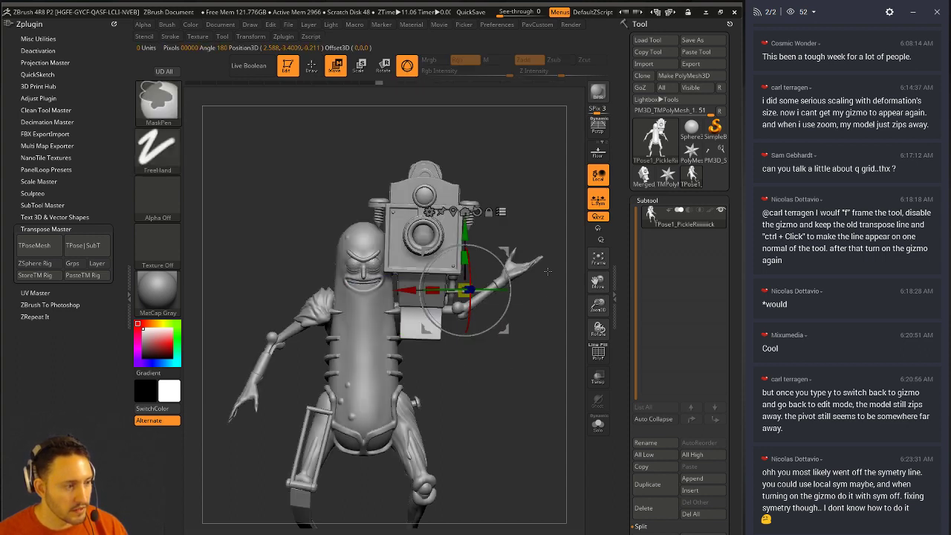
pyautogui.click(156, 97)
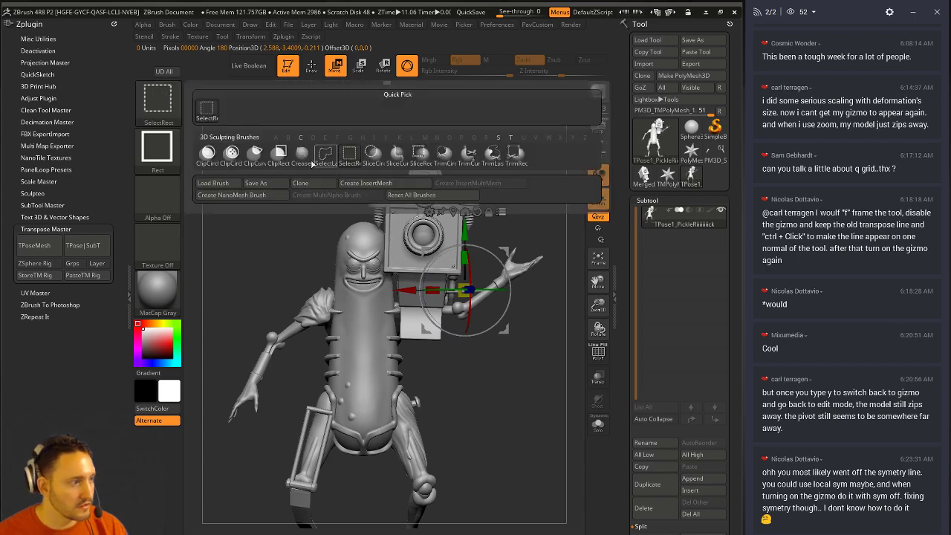
pyautogui.click(326, 153)
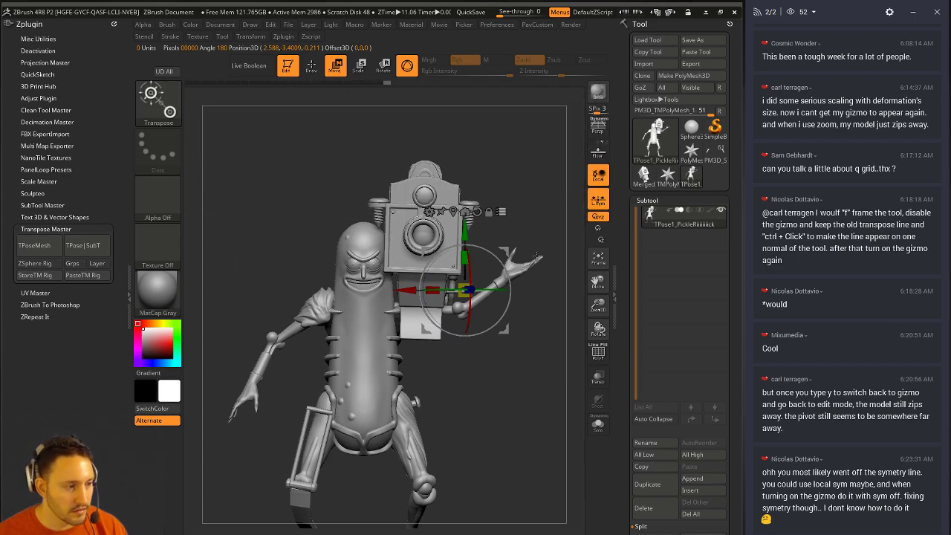
# Step: Isolate the raised arm's forearm and hand with a lasso selection, then show the whole character with only those parts unmasked
pyautogui.moveTo(548, 262)
pyautogui.keyDown('ctrl'); pyautogui.keyDown('shift'); pyautogui.mouseDown()
pyautogui.moveTo(554, 245)
pyautogui.moveTo(502, 230)
pyautogui.moveTo(480, 316)
pyautogui.moveTo(525, 342)
pyautogui.mouseUp(); pyautogui.keyUp('shift'); pyautogui.keyUp('ctrl')
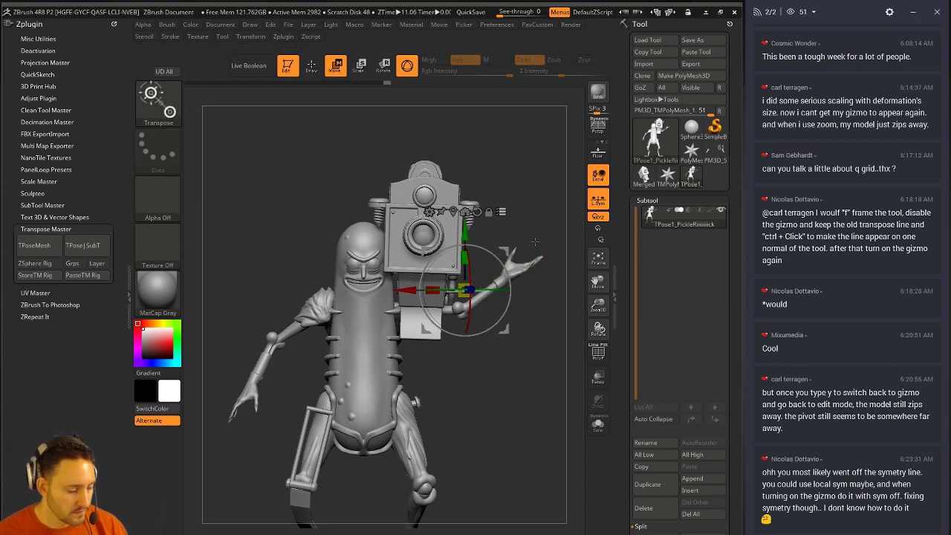
pyautogui.press('q')
pyautogui.press('w')
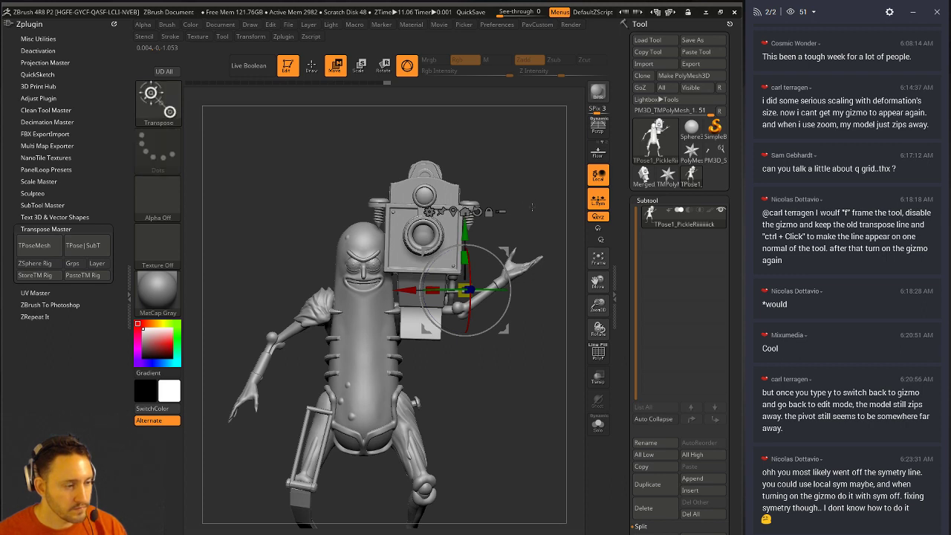
pyautogui.press('q')
pyautogui.moveTo(529, 230)
pyautogui.keyDown('ctrl'); pyautogui.keyDown('shift'); pyautogui.mouseDown()
pyautogui.moveTo(496, 258)
pyautogui.moveTo(485, 289)
pyautogui.moveTo(517, 356)
pyautogui.mouseUp(); pyautogui.keyUp('shift'); pyautogui.keyUp('ctrl')
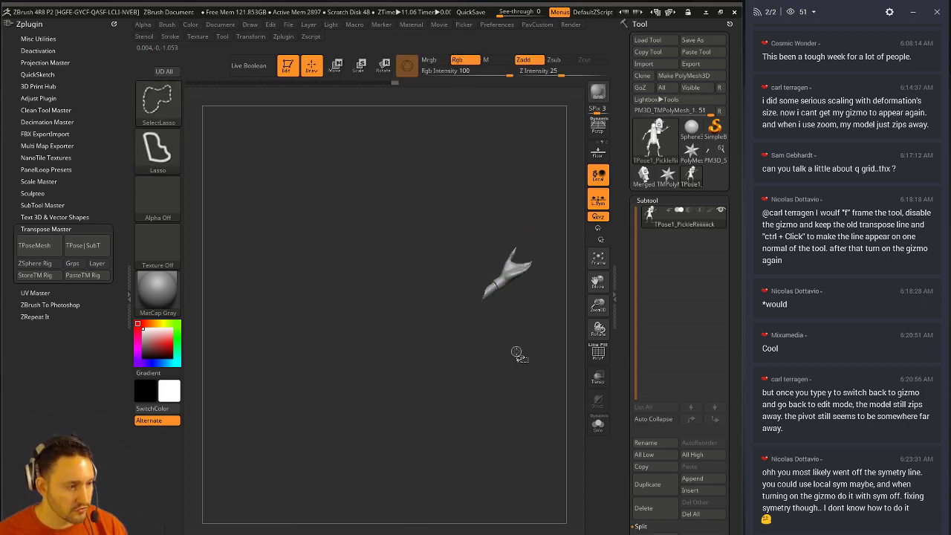
pyautogui.keyDown('ctrl'); pyautogui.keyDown('shift'); pyautogui.click(534, 331); pyautogui.keyUp('shift'); pyautogui.keyUp('ctrl')
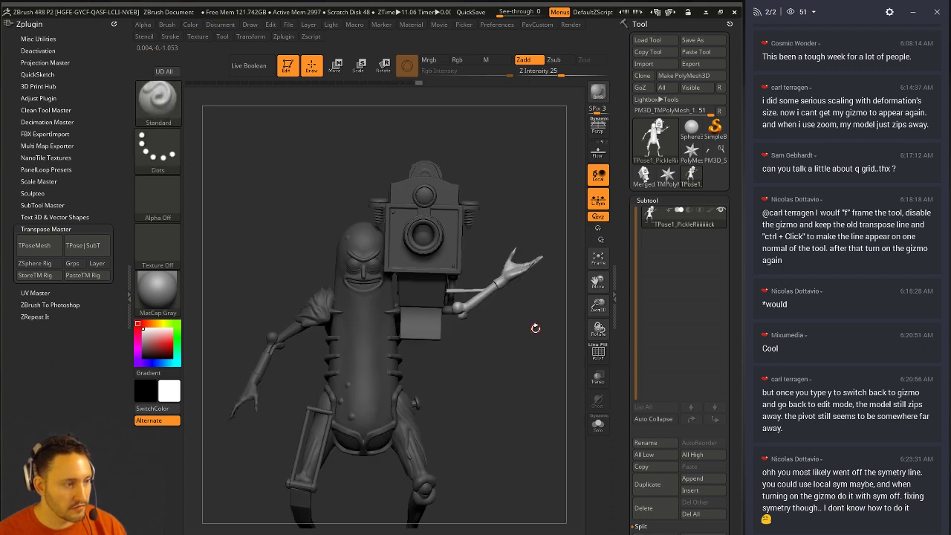
# Step: Rotate the forearm and hand at the elbow so they stand upright beside the box machine, and clear the mask
pyautogui.moveTo(536, 327); pyautogui.dragTo(511, 335)
pyautogui.press('w')
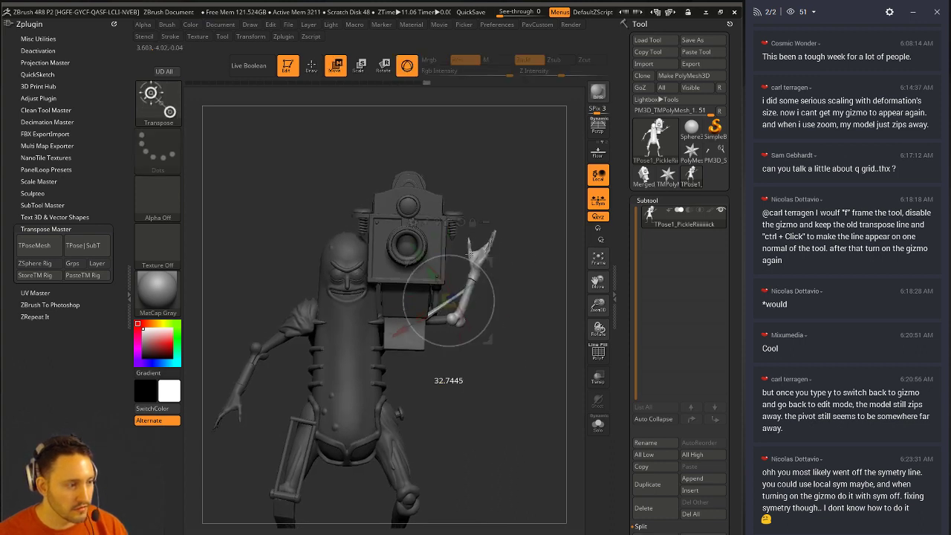
pyautogui.moveTo(491, 267); pyautogui.dragTo(559, 292)
pyautogui.moveTo(492, 309); pyautogui.dragTo(438, 330)
pyautogui.click(461, 245)
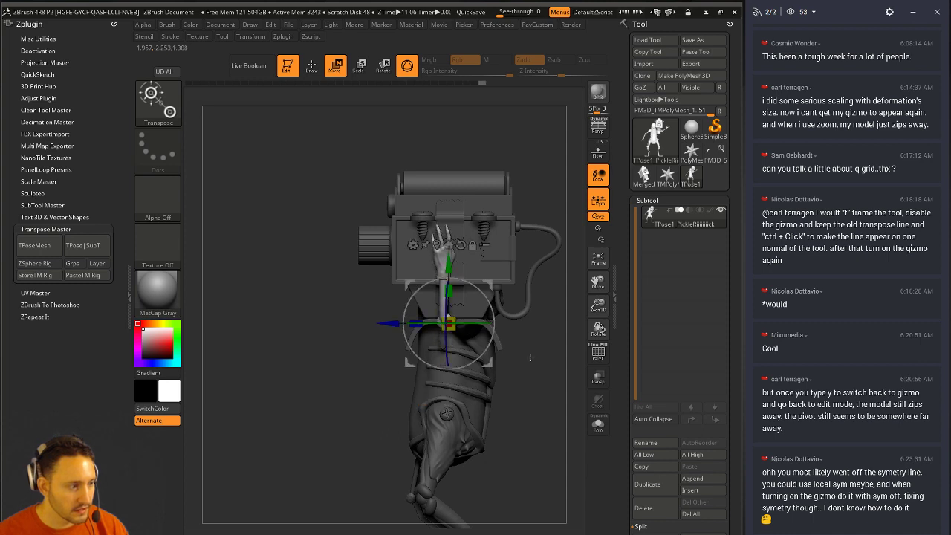
pyautogui.moveTo(532, 358); pyautogui.dragTo(494, 326, button='right')
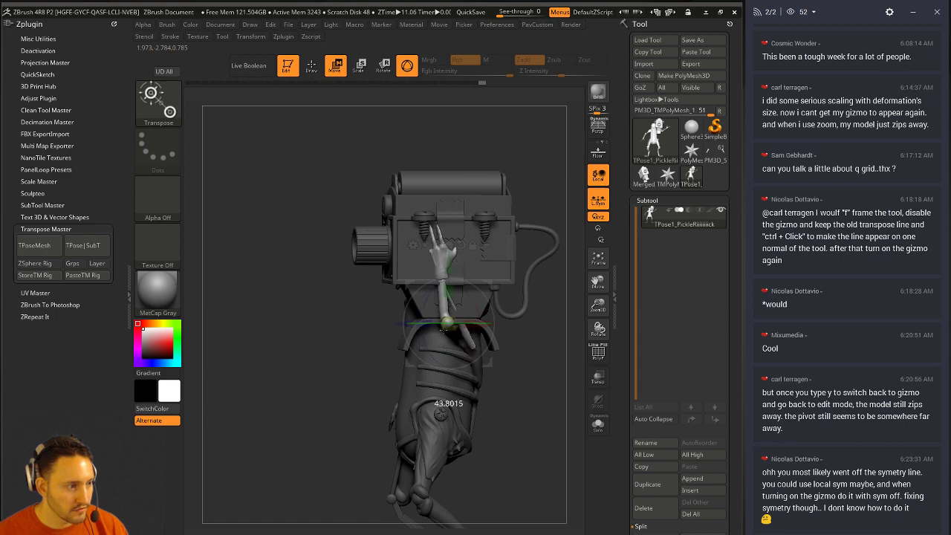
pyautogui.moveTo(486, 332)
pyautogui.mouseDown(button='right')
pyautogui.moveTo(494, 297)
pyautogui.moveTo(468, 336)
pyautogui.moveTo(375, 359)
pyautogui.mouseUp(button='right')
pyautogui.press('q')
pyautogui.keyDown('ctrl'); pyautogui.moveTo(374, 375); pyautogui.dragTo(385, 376); pyautogui.keyUp('ctrl')
# Step: Isolate the thin rod along the raised forearm, then show the whole character with only that rod unmasked
pyautogui.moveTo(385, 377); pyautogui.dragTo(404, 361, button='right')
pyautogui.keyDown('ctrl'); pyautogui.keyDown('shift'); pyautogui.click(448, 298); pyautogui.keyUp('shift'); pyautogui.keyUp('ctrl')
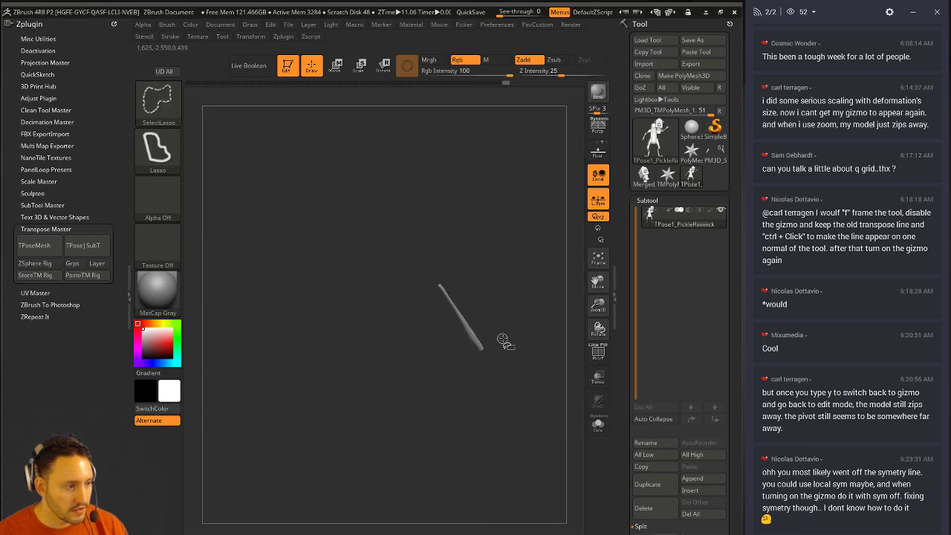
pyautogui.moveTo(507, 339); pyautogui.dragTo(548, 330, button='right')
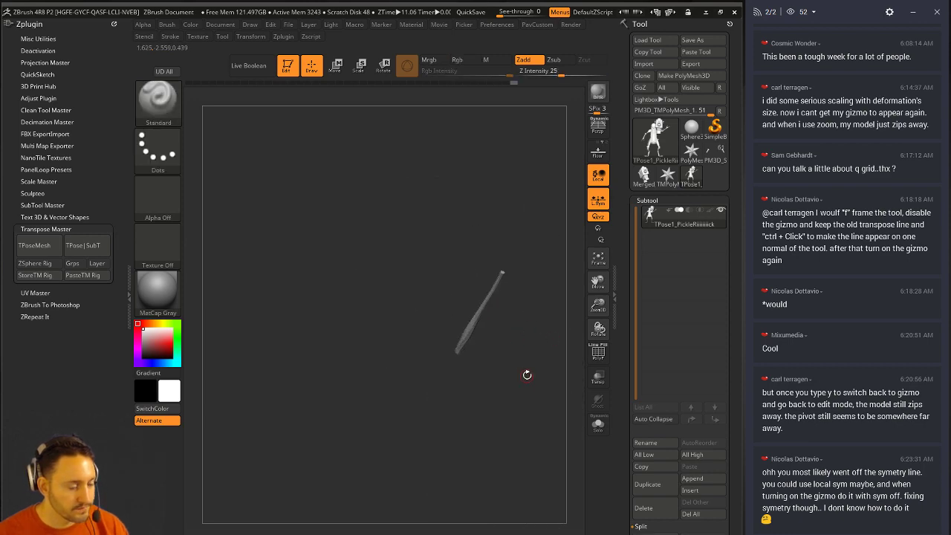
pyautogui.keyDown('ctrl'); pyautogui.keyDown('shift'); pyautogui.click(528, 347); pyautogui.keyUp('shift'); pyautogui.keyUp('ctrl')
pyautogui.moveTo(528, 344)
pyautogui.mouseDown(button='right')
pyautogui.moveTo(536, 358)
pyautogui.moveTo(513, 368)
pyautogui.moveTo(509, 392)
pyautogui.moveTo(456, 394)
pyautogui.moveTo(446, 405)
pyautogui.moveTo(546, 387)
pyautogui.mouseUp(button='right')
# Step: Move and rotate the thin rod with the gizmo to line it up with the upright forearm, and clear the mask
pyautogui.press('w')
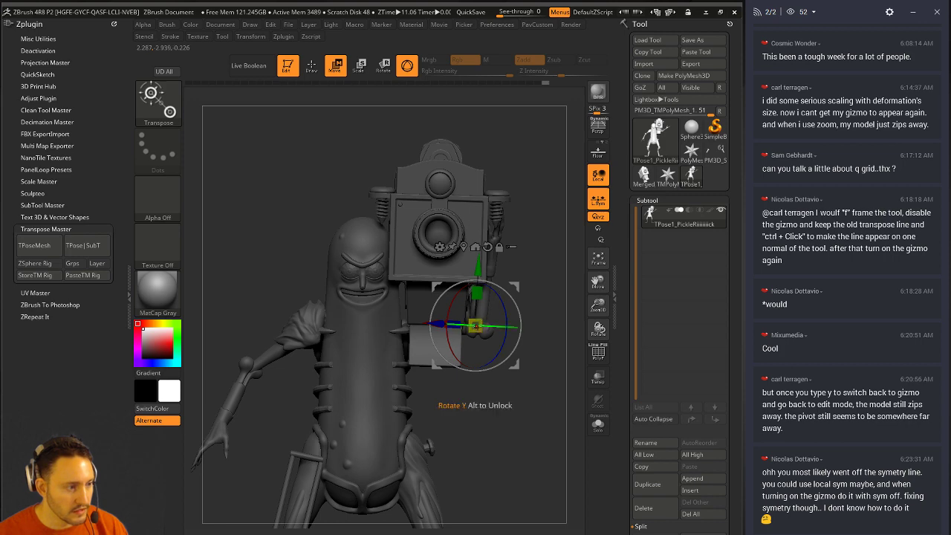
pyautogui.moveTo(475, 326); pyautogui.dragTo(457, 324)
pyautogui.moveTo(514, 284); pyautogui.dragTo(488, 262)
pyautogui.press('q')
pyautogui.keyDown('ctrl'); pyautogui.moveTo(531, 297); pyautogui.dragTo(529, 277, button='right'); pyautogui.keyUp('ctrl')
pyautogui.keyDown('ctrl'); pyautogui.moveTo(529, 278); pyautogui.dragTo(542, 299); pyautogui.keyUp('ctrl')
# Step: Isolate the hand of the raised arm, then show the whole character with only that hand unmasked
pyautogui.moveTo(543, 301)
pyautogui.mouseDown(button='right')
pyautogui.moveTo(461, 307)
pyautogui.moveTo(423, 323)
pyautogui.moveTo(540, 318)
pyautogui.moveTo(531, 295)
pyautogui.moveTo(498, 375)
pyautogui.mouseUp(button='right')
pyautogui.keyDown('shift'); pyautogui.moveTo(498, 375); pyautogui.dragTo(502, 367, button='right'); pyautogui.keyUp('shift')
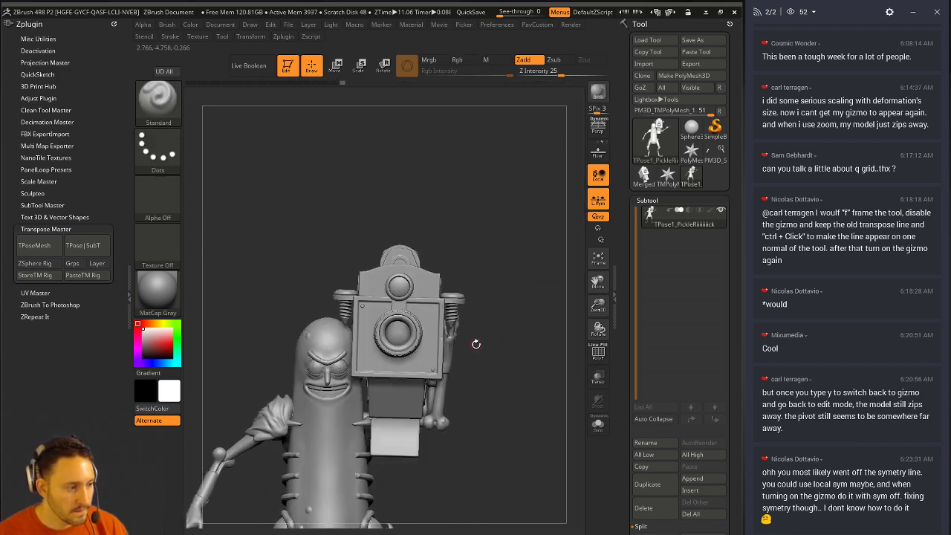
pyautogui.keyDown('ctrl'); pyautogui.keyDown('shift'); pyautogui.click(461, 340); pyautogui.keyUp('shift'); pyautogui.keyUp('ctrl')
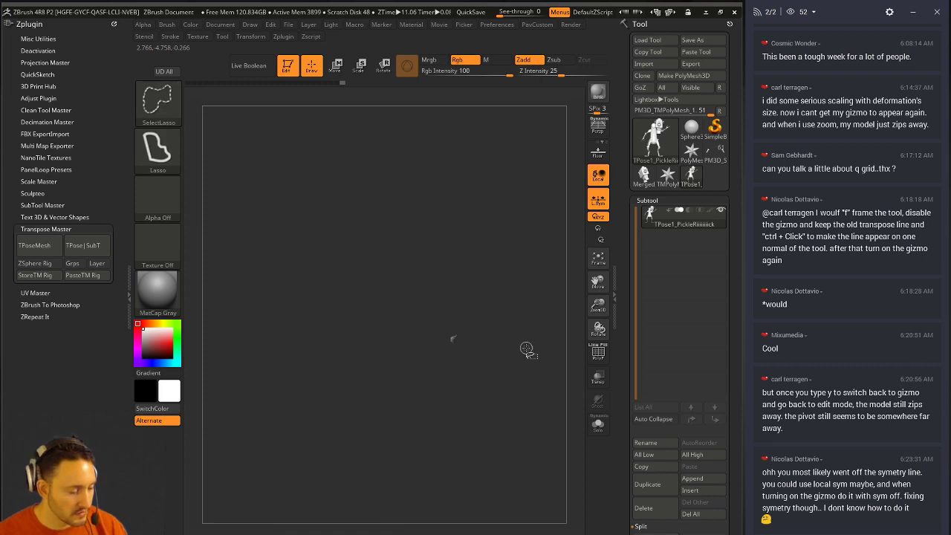
pyautogui.keyDown('ctrl'); pyautogui.keyDown('shift'); pyautogui.click(522, 309); pyautogui.keyUp('shift'); pyautogui.keyUp('ctrl')
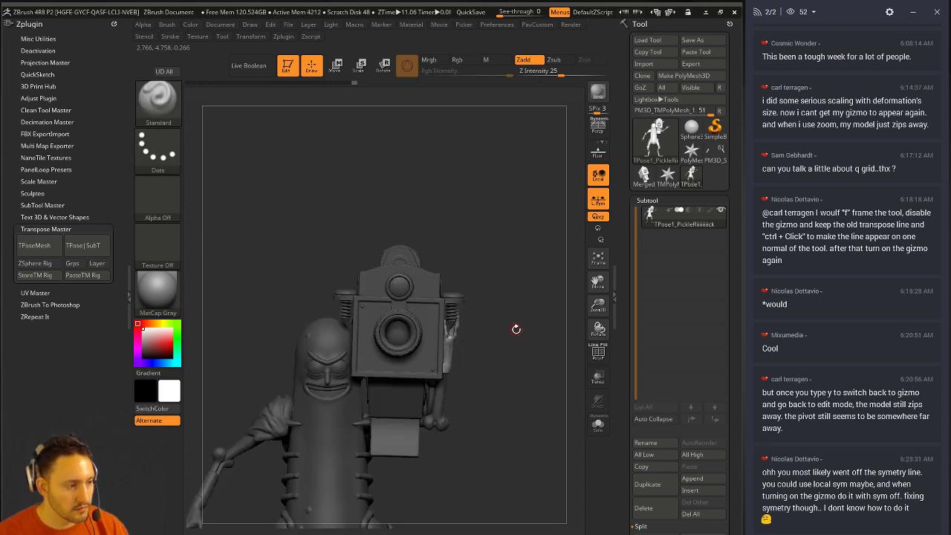
# Step: Center the gizmo on the unmasked hand, rotate the hand against the side of the box machine, and clear the mask
pyautogui.press('w')
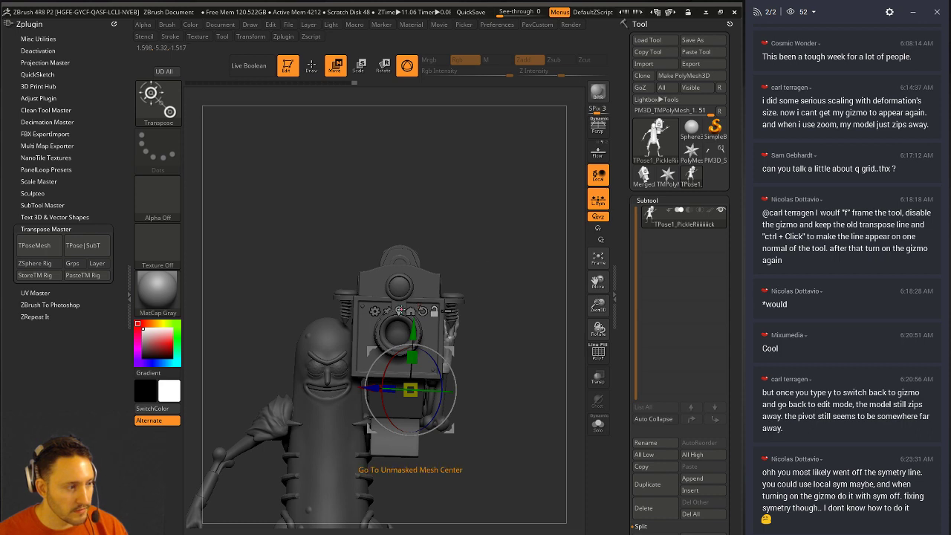
pyautogui.keyDown('alt'); pyautogui.click(399, 310); pyautogui.keyUp('alt')
pyautogui.keyDown('alt'); pyautogui.click(459, 261); pyautogui.keyUp('alt')
pyautogui.moveTo(531, 294); pyautogui.dragTo(482, 292)
pyautogui.moveTo(462, 341)
pyautogui.mouseDown()
pyautogui.moveTo(453, 311)
pyautogui.moveTo(554, 327)
pyautogui.moveTo(544, 327)
pyautogui.moveTo(528, 276)
pyautogui.mouseUp()
pyautogui.keyDown('ctrl'); pyautogui.moveTo(527, 270); pyautogui.dragTo(536, 312); pyautogui.keyUp('ctrl')
pyautogui.press('q')
pyautogui.moveTo(536, 341)
pyautogui.keyDown('alt'); pyautogui.mouseDown()
pyautogui.moveTo(522, 329)
pyautogui.moveTo(518, 282)
pyautogui.moveTo(524, 289)
pyautogui.moveTo(499, 288)
pyautogui.moveTo(495, 298)
pyautogui.moveTo(524, 312)
pyautogui.moveTo(454, 315)
pyautogui.moveTo(484, 311)
pyautogui.moveTo(546, 338)
pyautogui.mouseUp(); pyautogui.keyUp('alt')
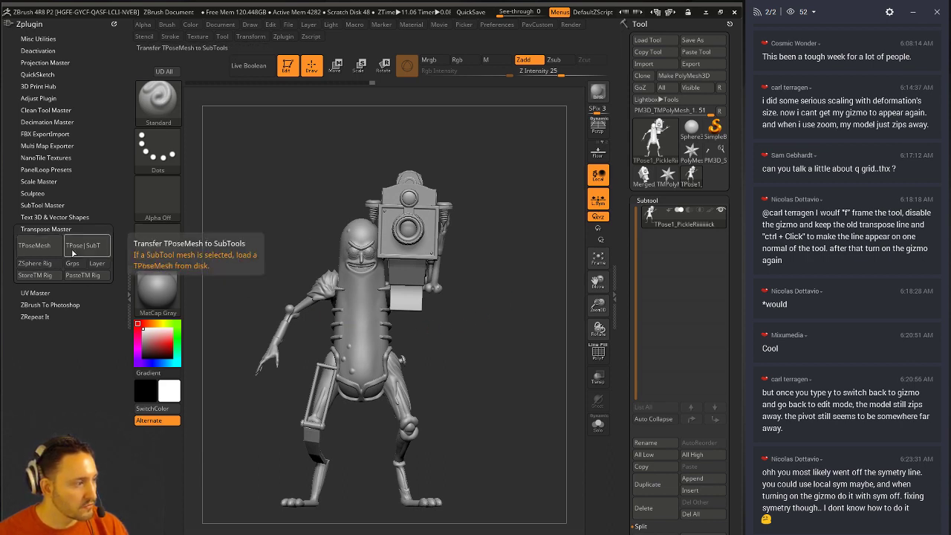
# Step: Transfer the posed Transpose Master mesh back to the original SubTools and compare the two tools, ending on the multi-SubTool character
pyautogui.click(76, 253)
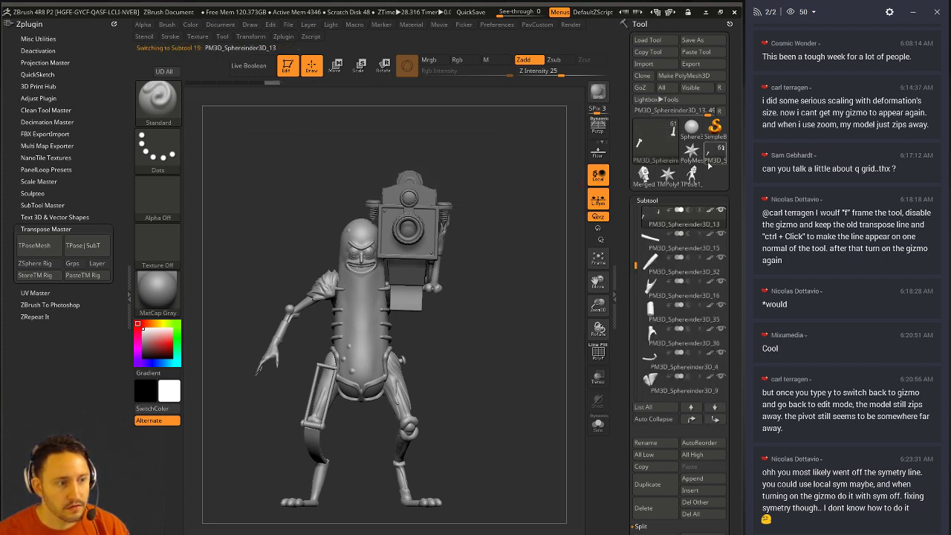
pyautogui.click(694, 178)
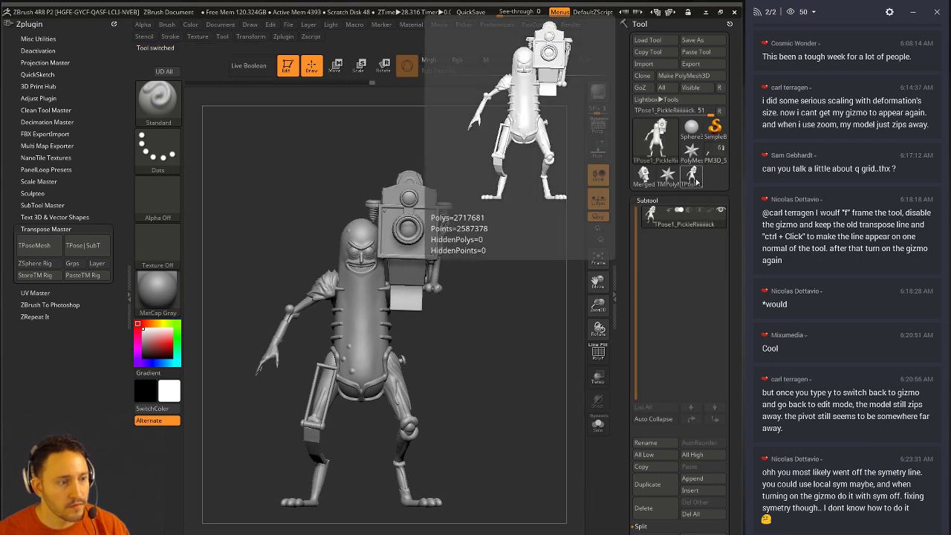
pyautogui.click(717, 158)
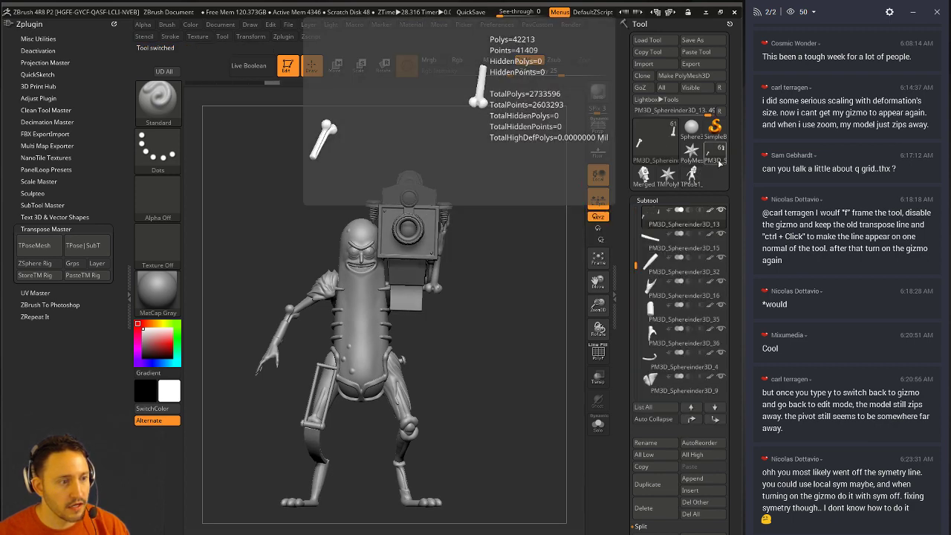
pyautogui.moveTo(536, 245); pyautogui.dragTo(505, 255)
pyautogui.moveTo(636, 266); pyautogui.dragTo(635, 205)
pyautogui.moveTo(579, 171); pyautogui.dragTo(518, 145)
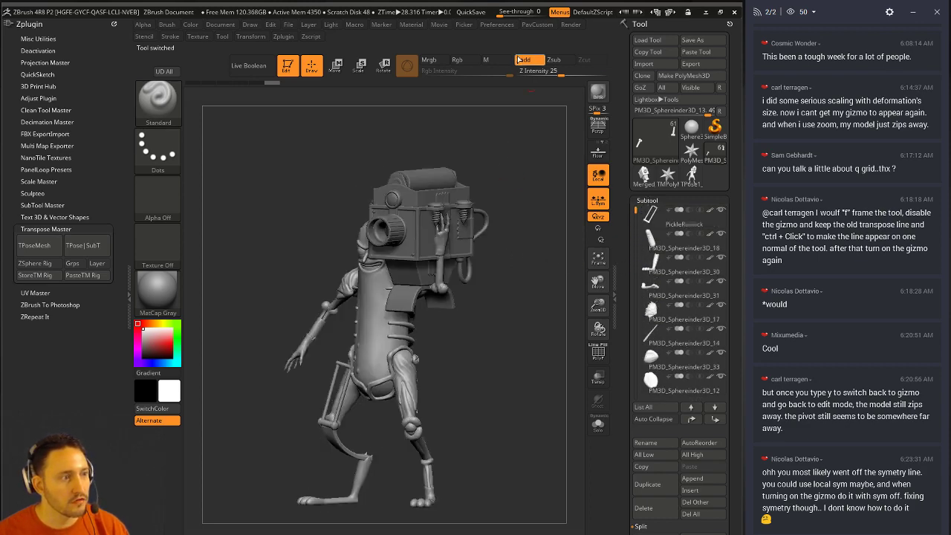